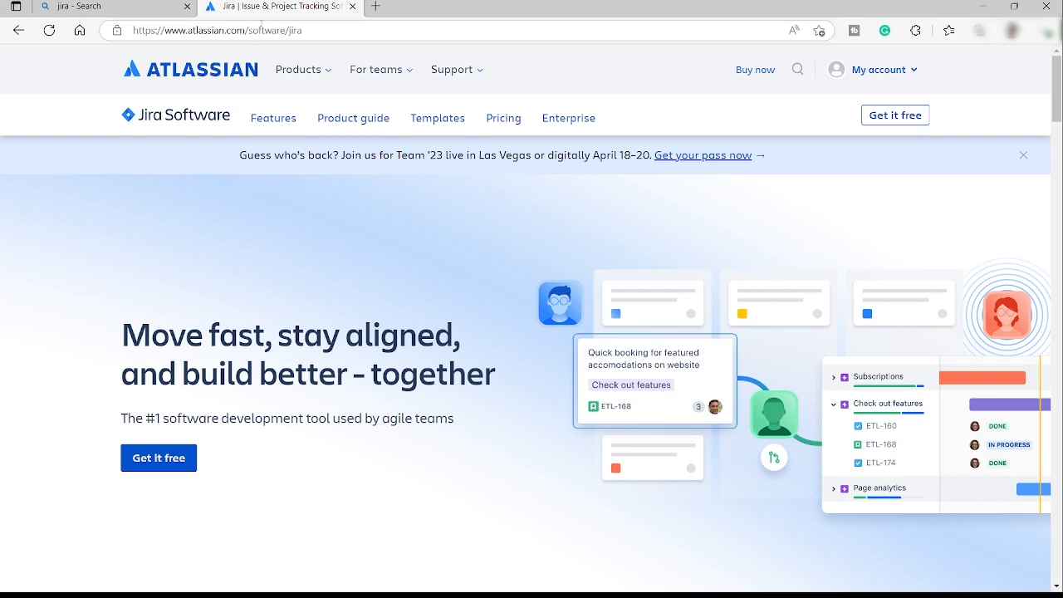
# Start the free Jira Software sign-up from the Atlassian site without selecting a second product
pyautogui.click(116, 7)
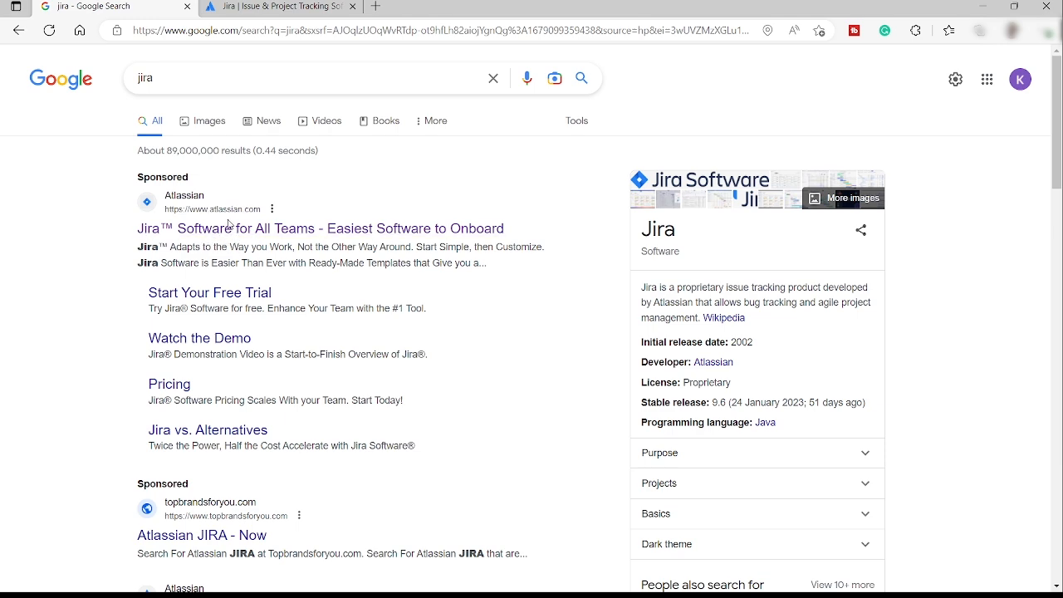
pyautogui.click(256, 10)
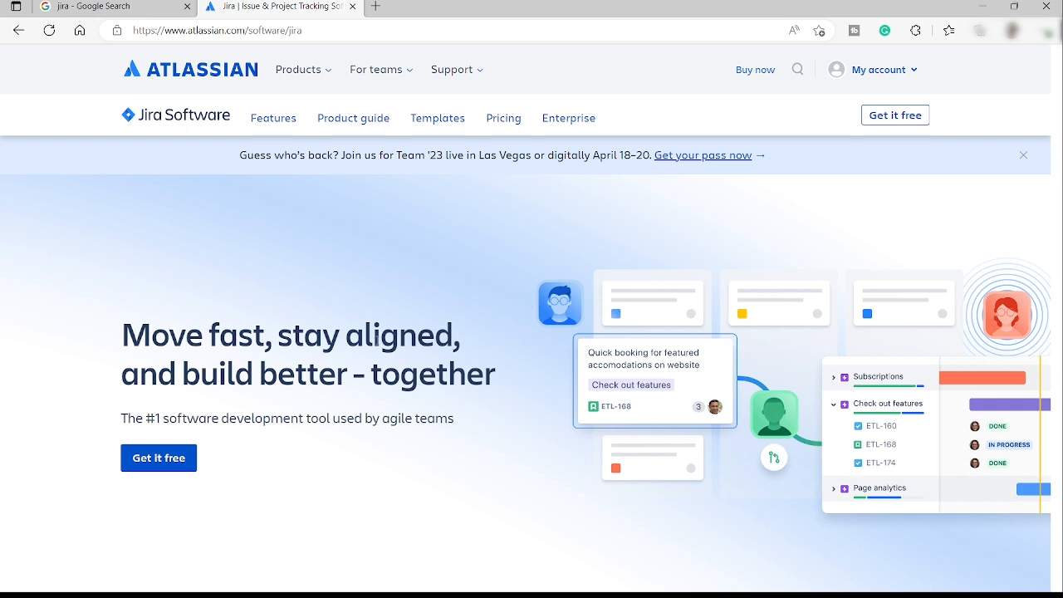
pyautogui.click(156, 470)
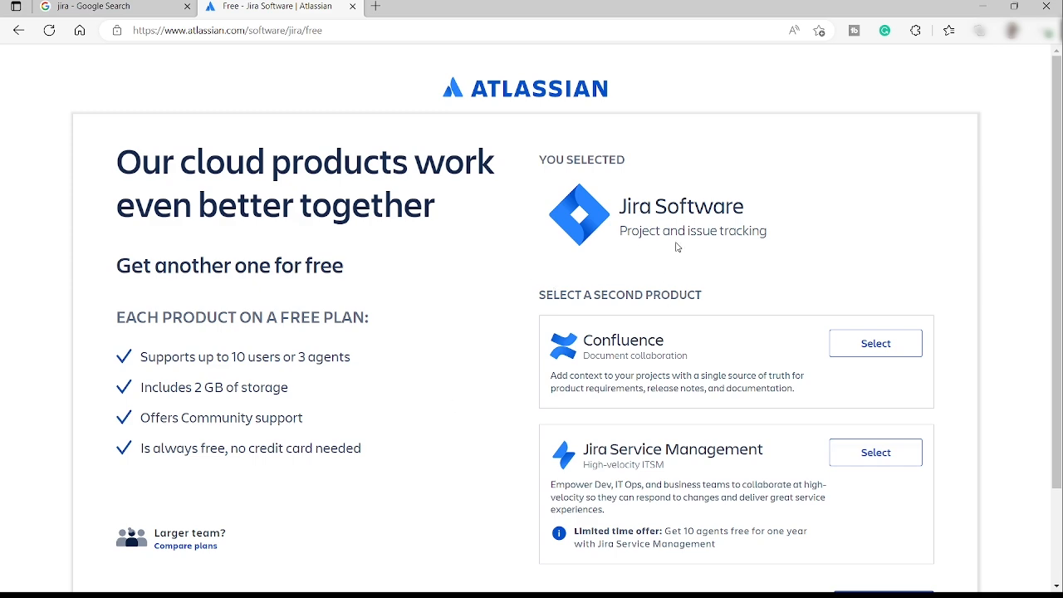
pyautogui.scroll(-2, 673, 358)
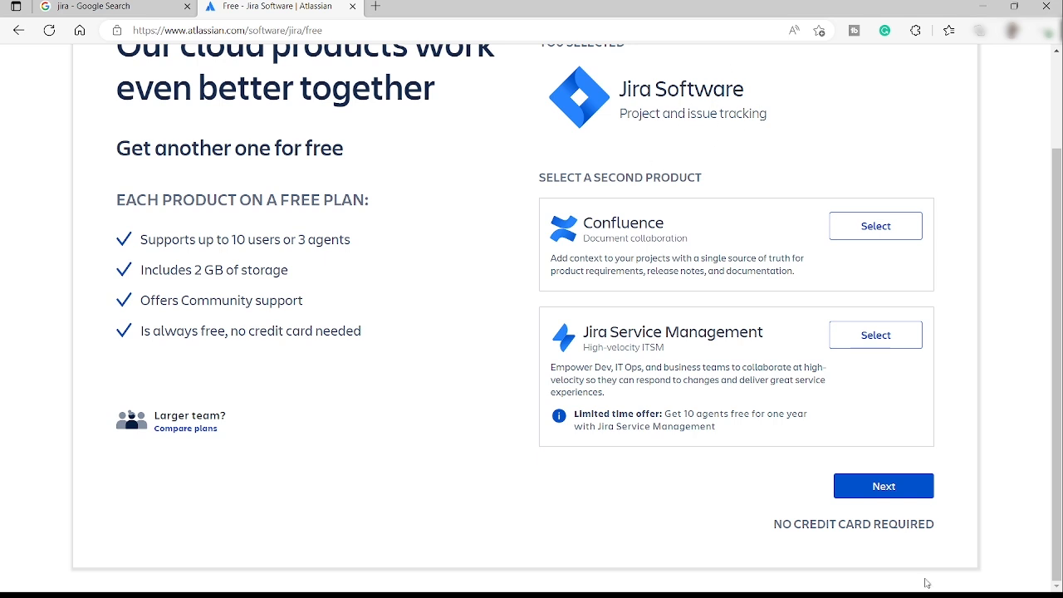
pyautogui.click(879, 489)
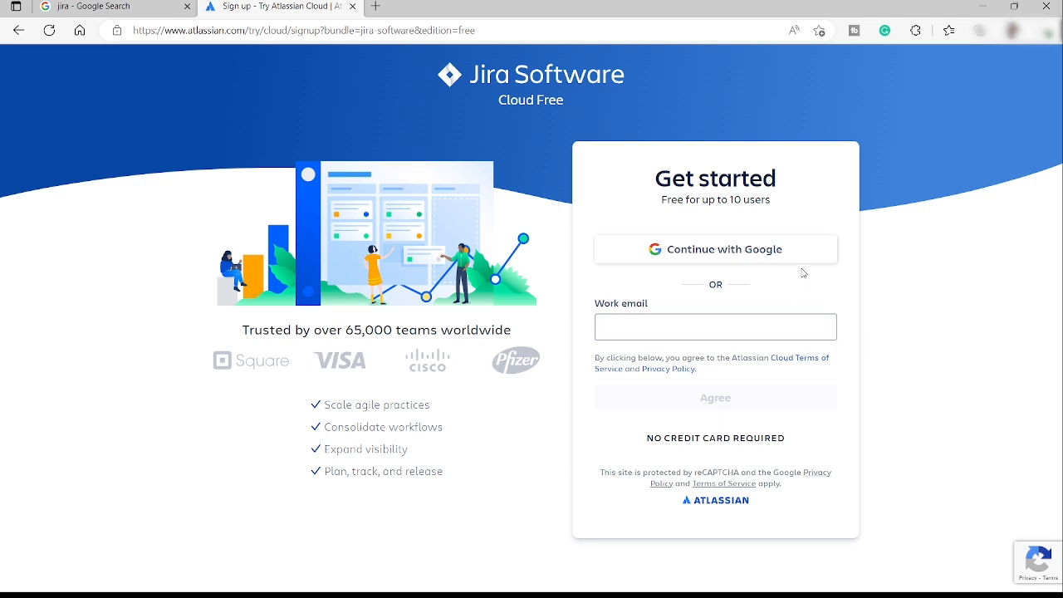
# Sign up with the Google account, enter a site name made of the owner's first name plus "test", and agree to the terms
pyautogui.click(765, 250)
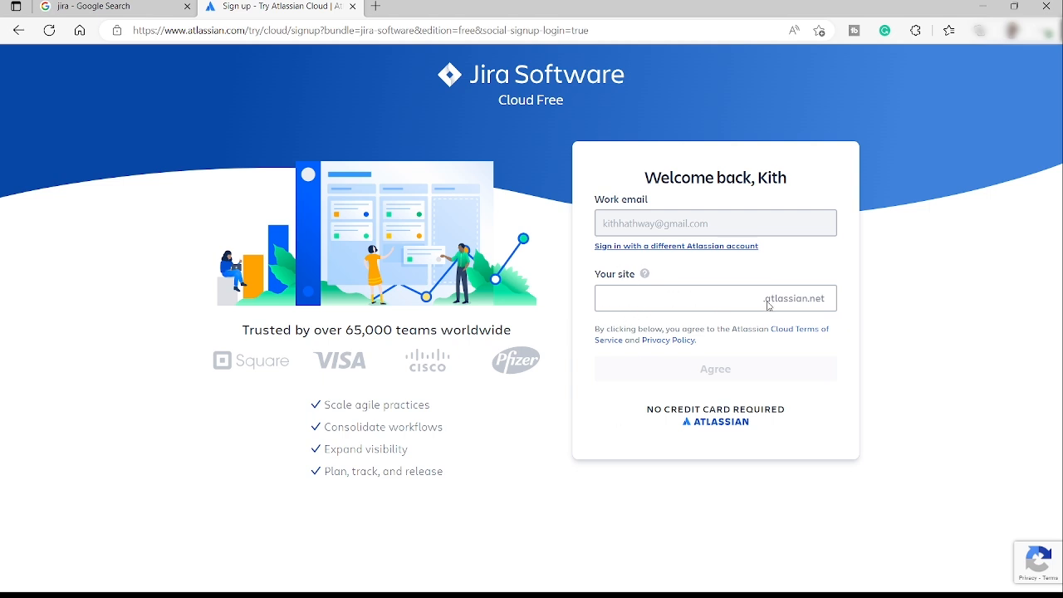
pyautogui.click(671, 298)
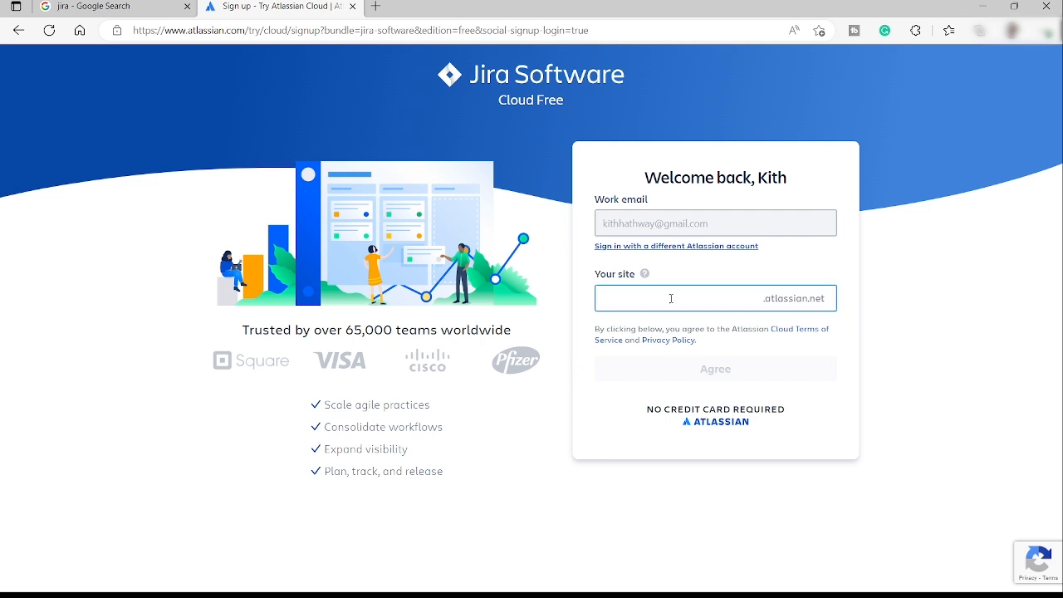
pyautogui.write('ki')
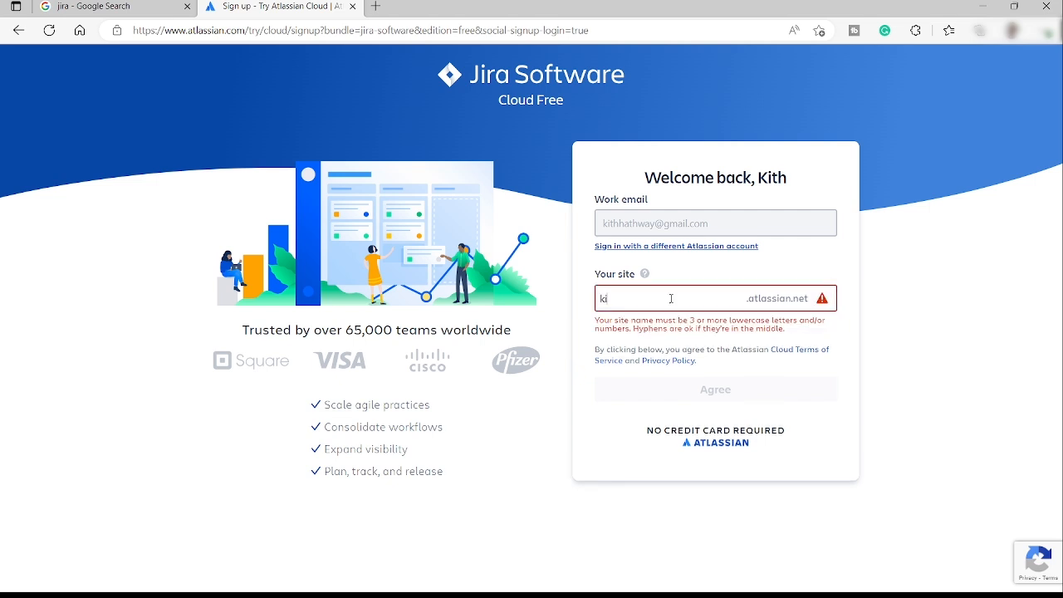
pyautogui.write('thtest')
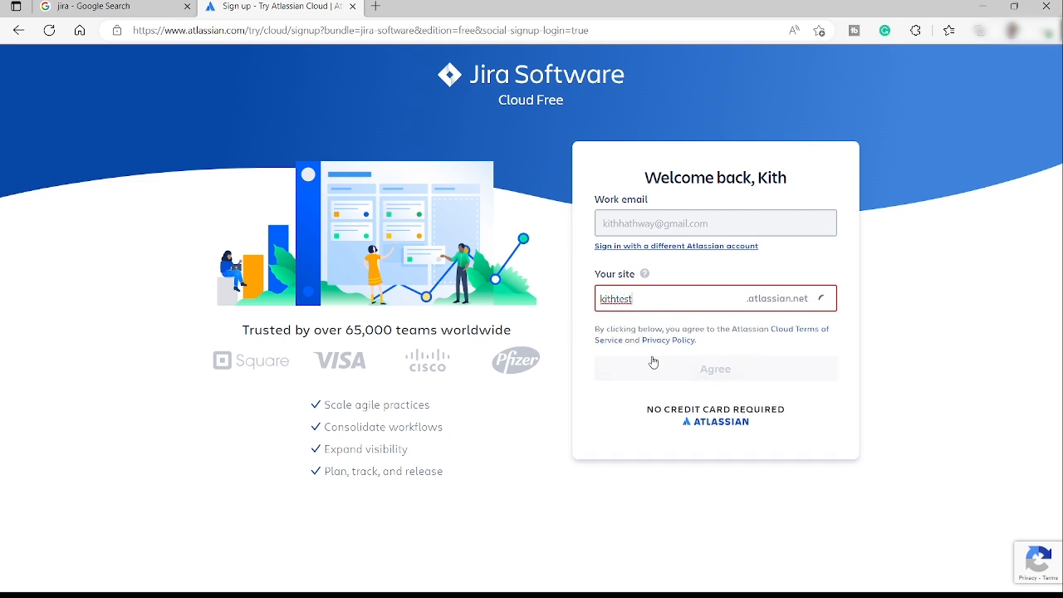
pyautogui.click(708, 370)
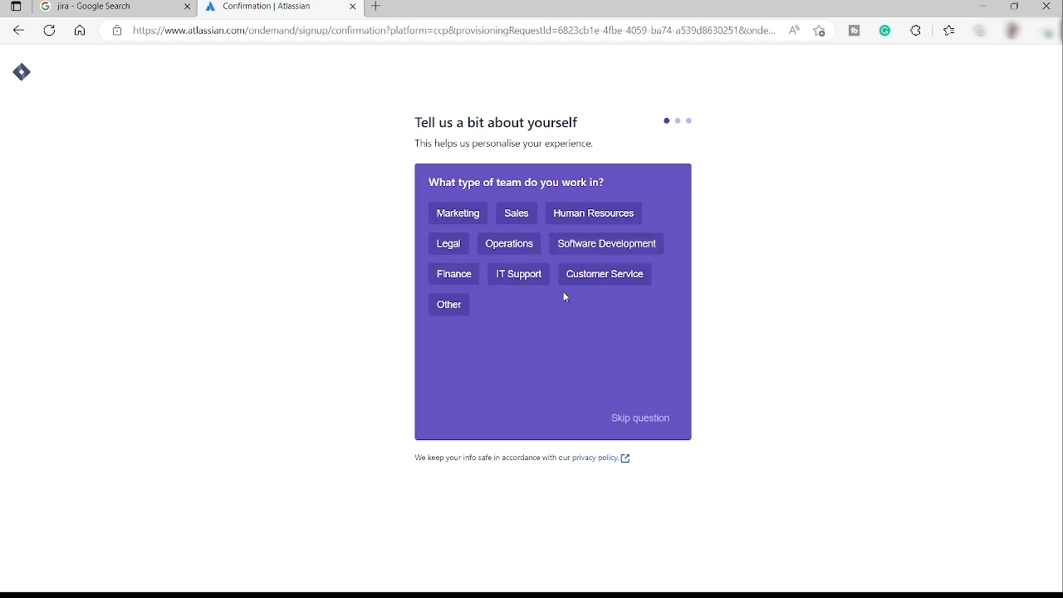
# Answer the personalisation questions with Customer Service as the team type and Customer Support Manager as the role
pyautogui.click(616, 278)
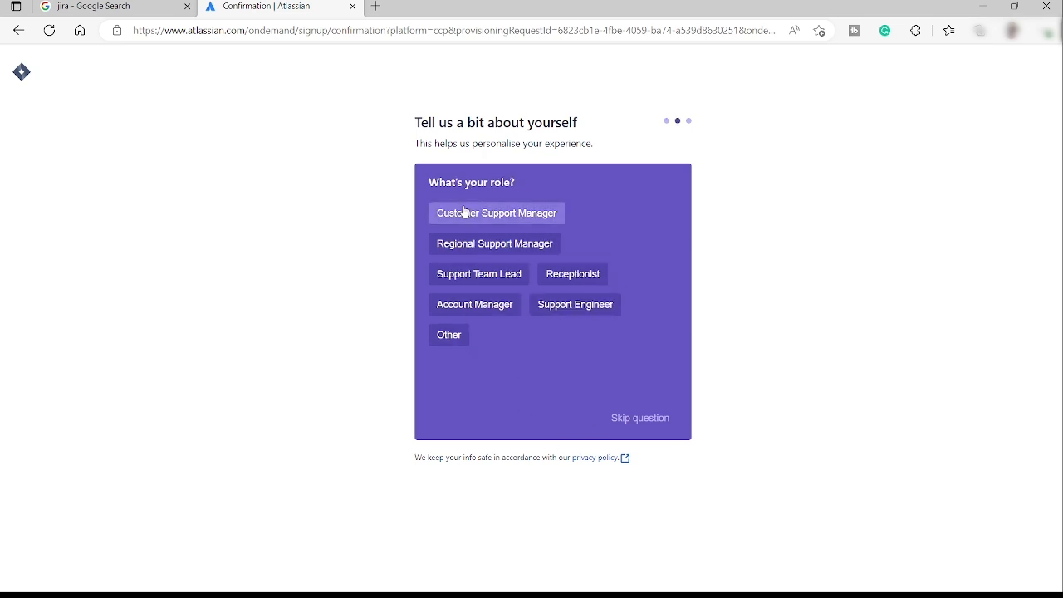
pyautogui.click(538, 214)
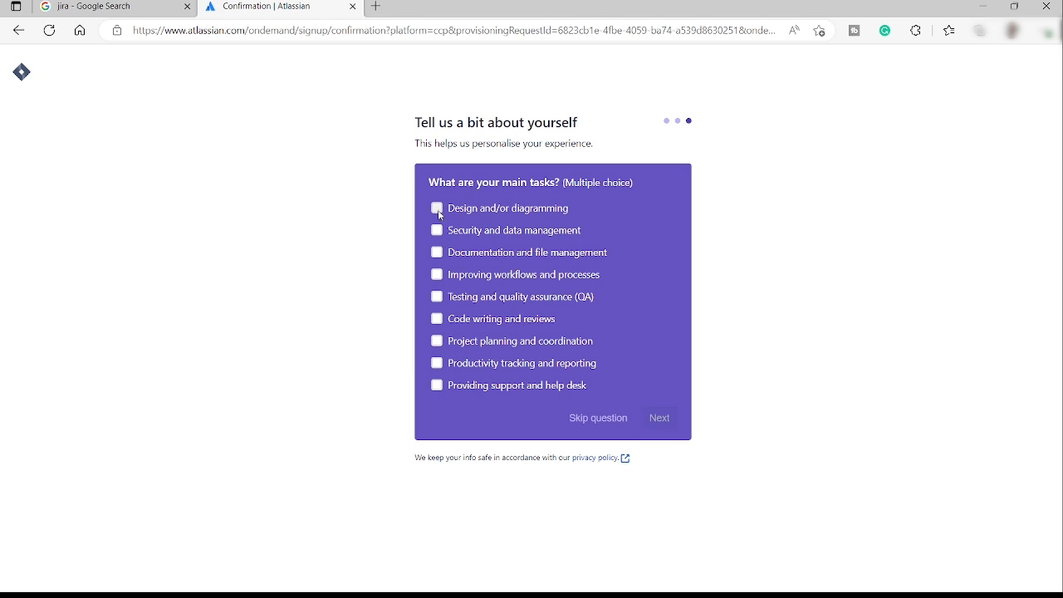
# Submit security/data management, improving workflows, testing/QA, project planning, productivity tracking, and support/help desk as the main tasks
pyautogui.click(436, 231)
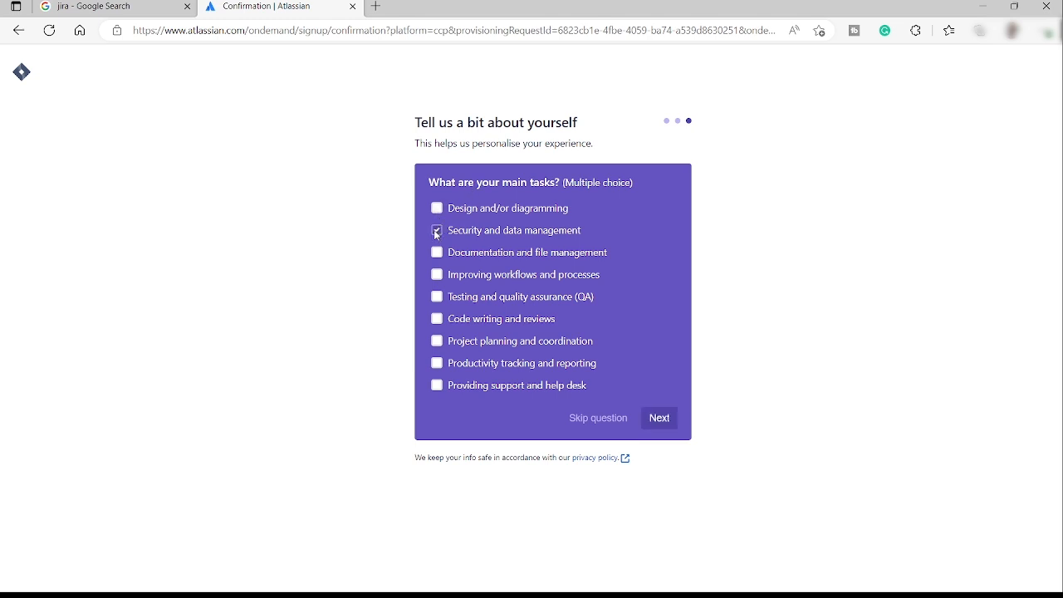
pyautogui.click(436, 276)
pyautogui.click(437, 341)
pyautogui.click(436, 366)
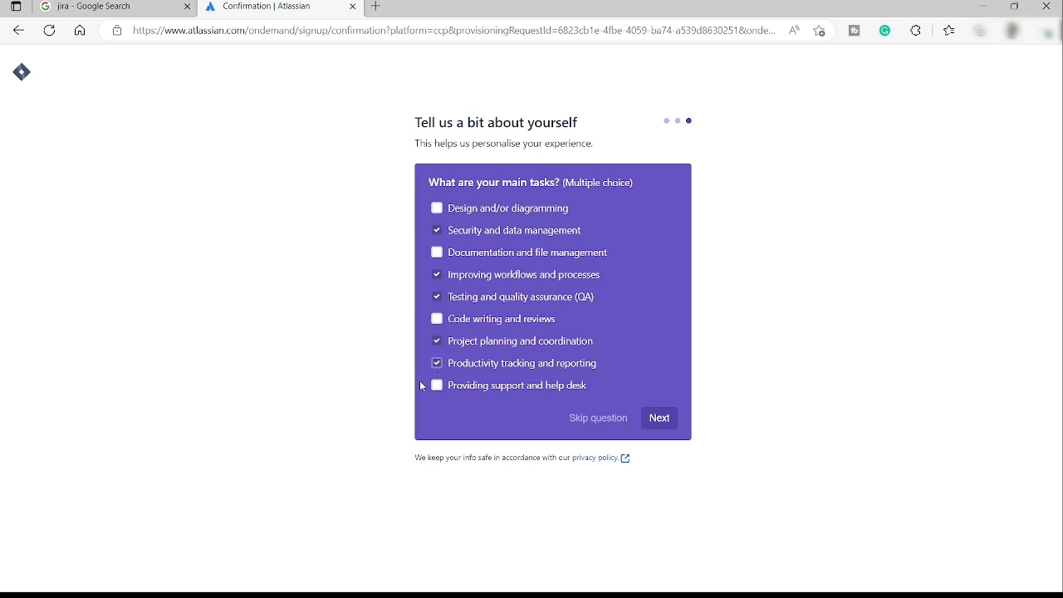
pyautogui.click(443, 384)
pyautogui.click(670, 419)
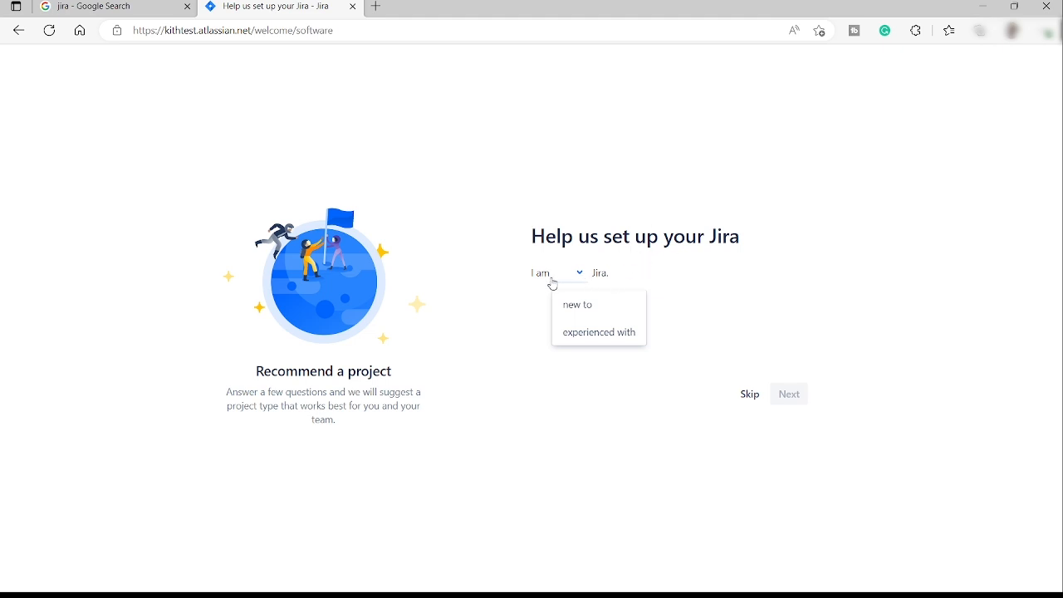
# Complete the Jira setup questions: new to Jira, business team(s), new to agile methodologies, working on support/operations, with a tight schedule
pyautogui.click(595, 311)
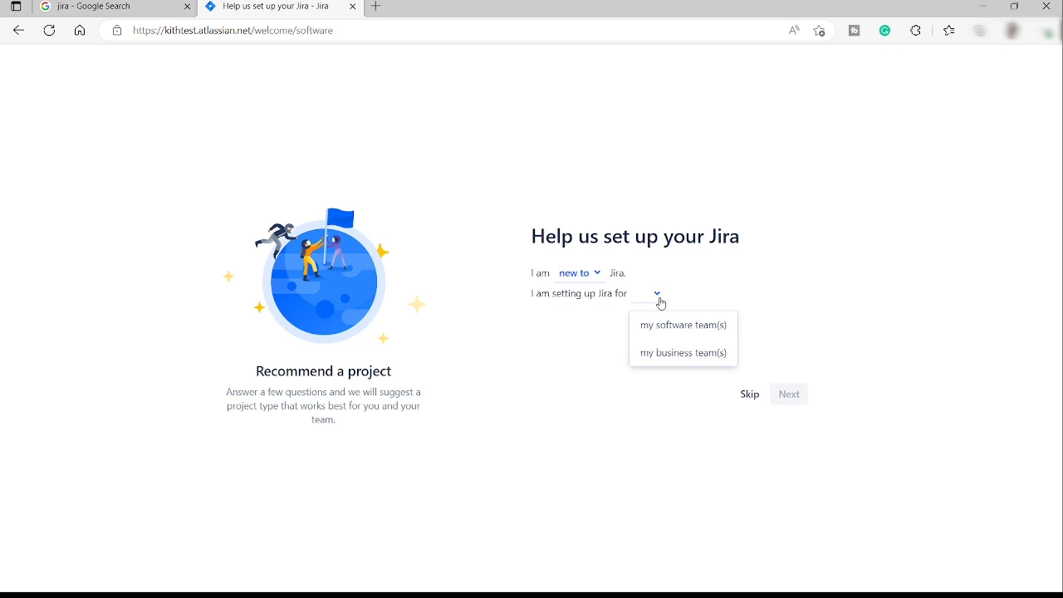
pyautogui.click(673, 328)
pyautogui.click(685, 353)
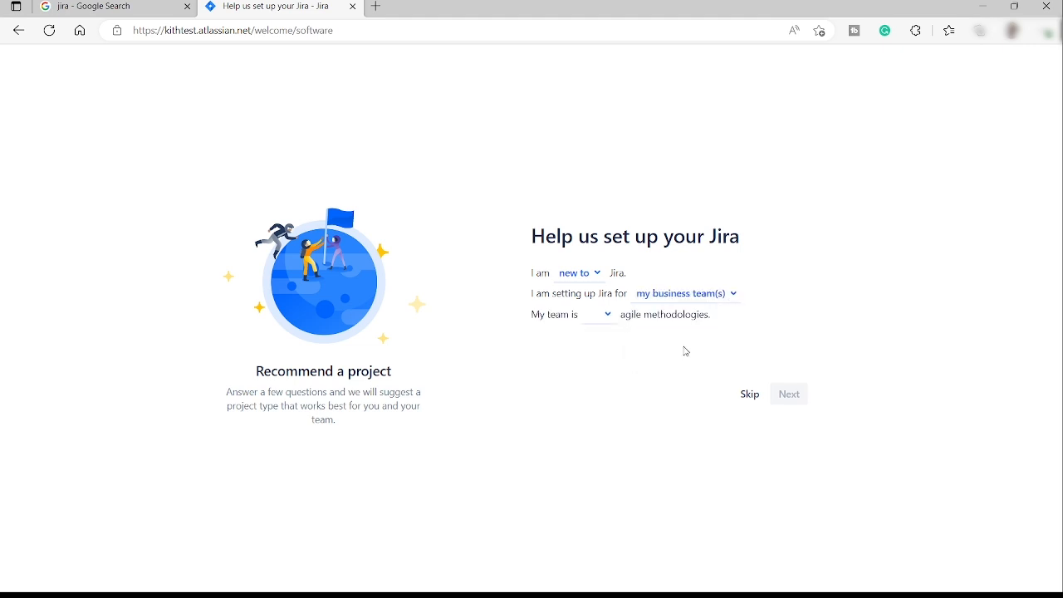
pyautogui.click(606, 326)
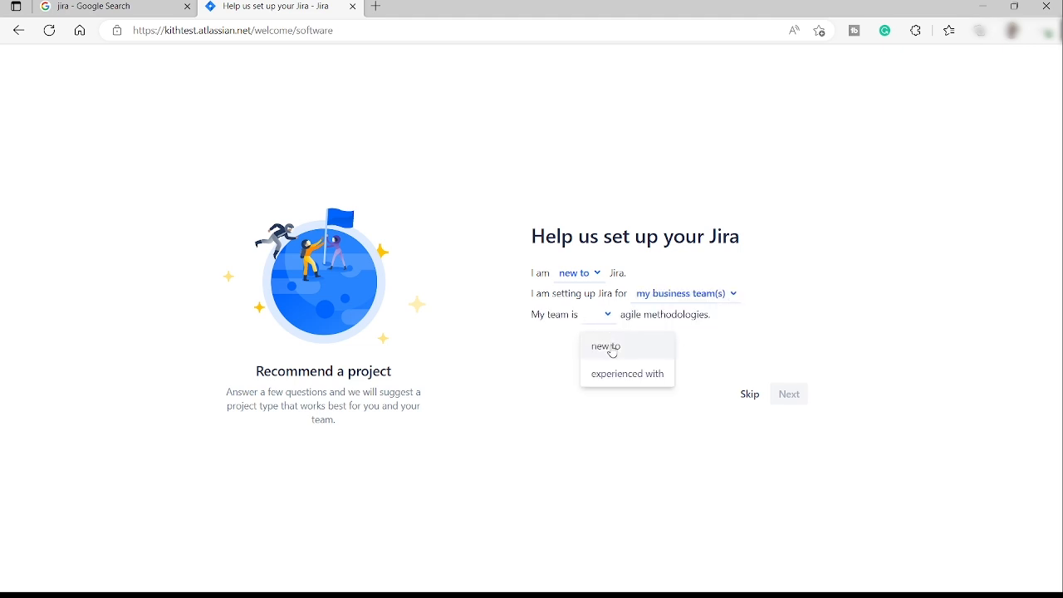
pyautogui.click(611, 348)
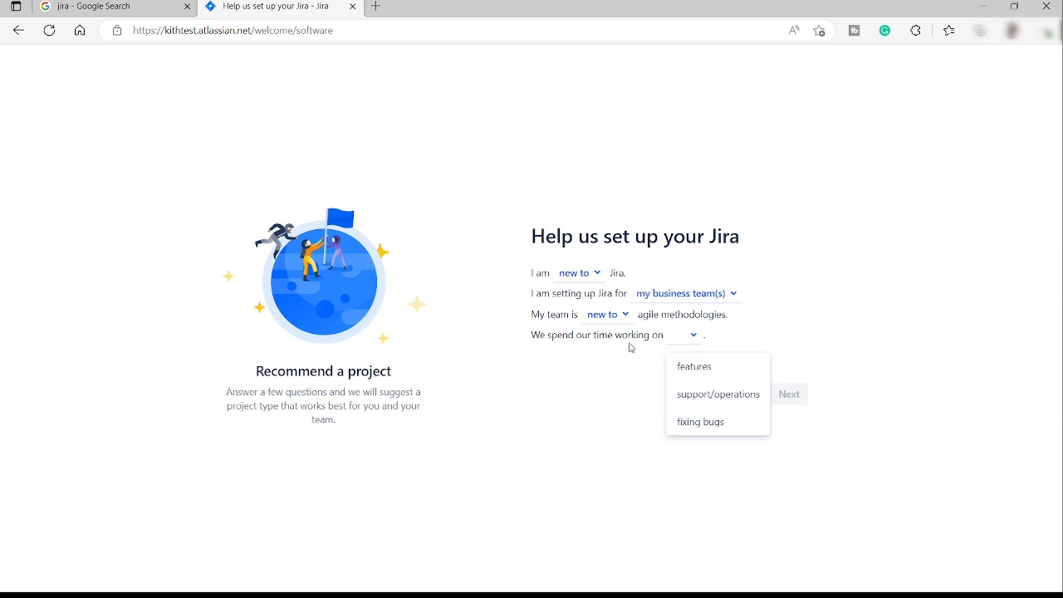
pyautogui.click(712, 402)
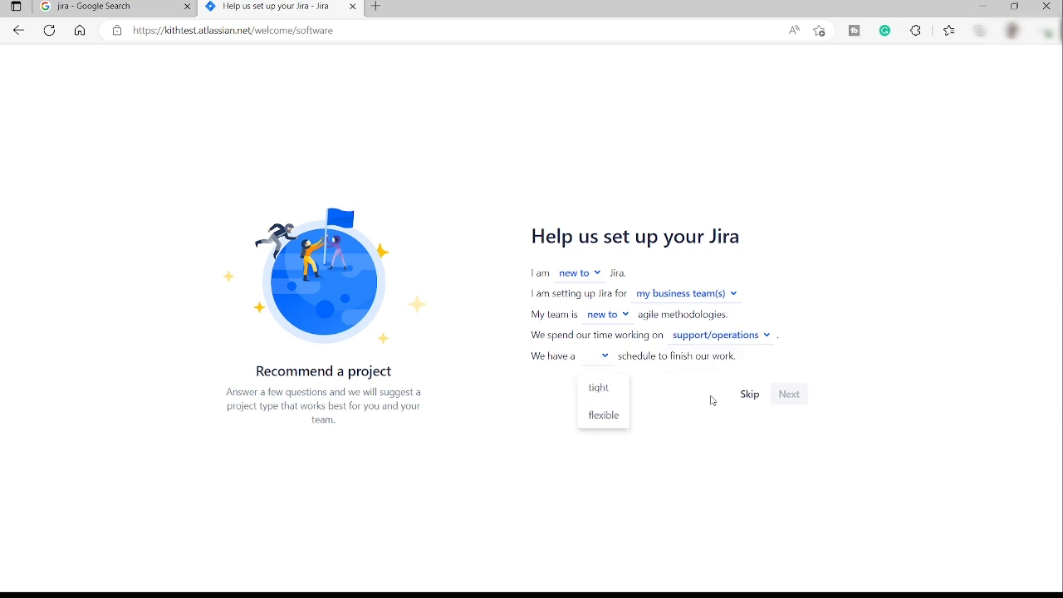
pyautogui.click(610, 395)
pyautogui.click(787, 396)
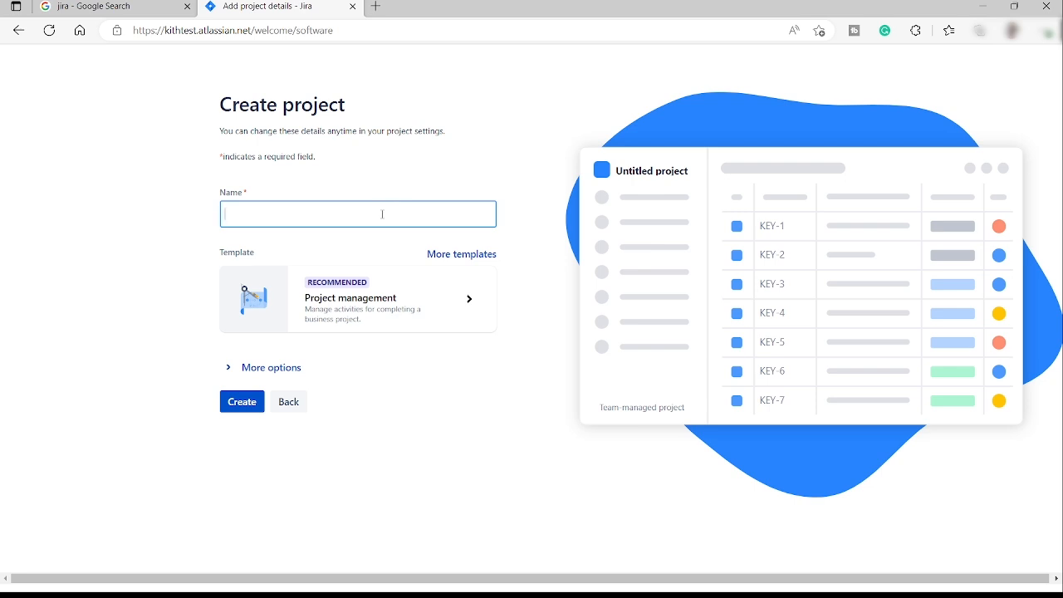
# Create a project named Test with the recommended Project management template and choose Microsoft Teams as the tool to connect
pyautogui.write('Test')
pyautogui.click(240, 405)
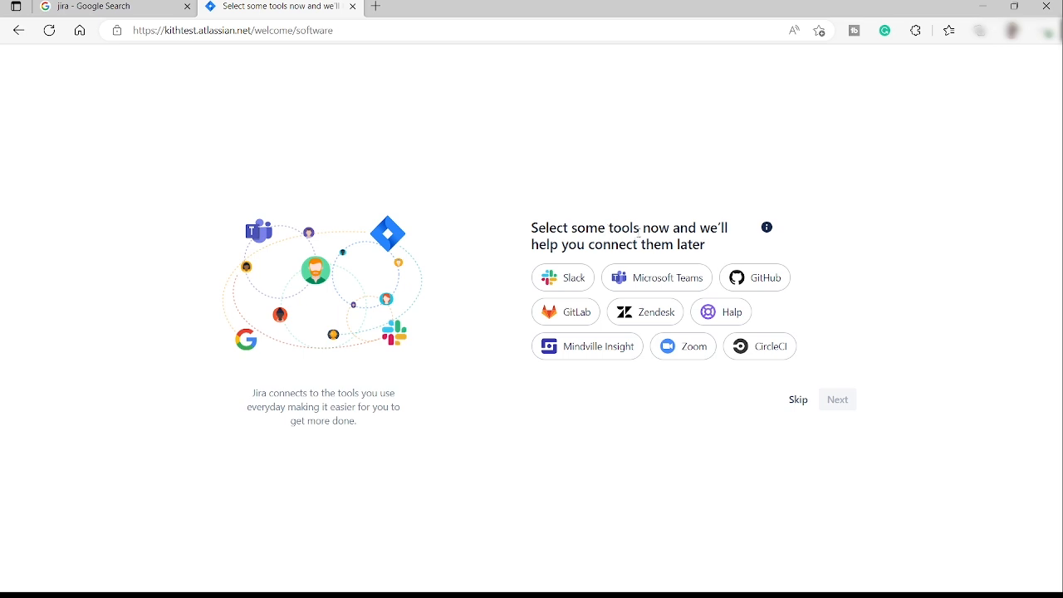
pyautogui.click(664, 287)
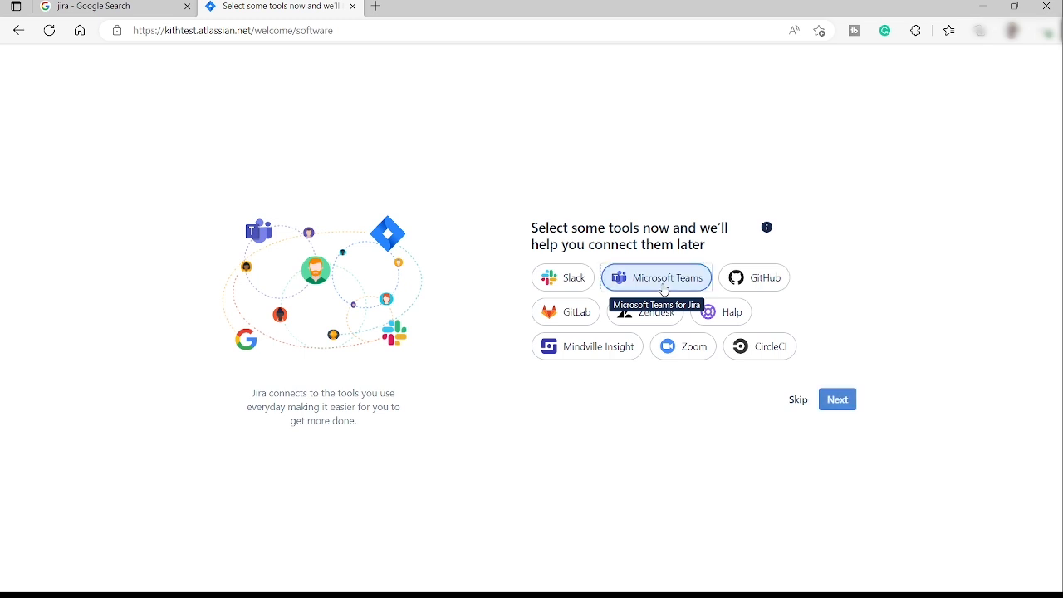
pyautogui.click(838, 401)
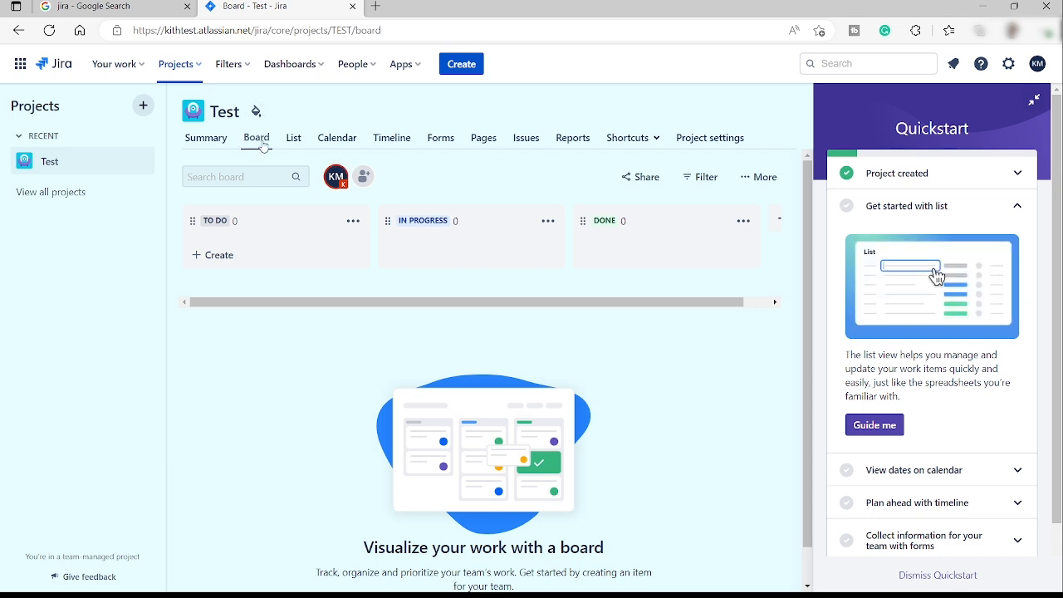
# Rename the Test project as Support in its project details and save the change
pyautogui.click(724, 150)
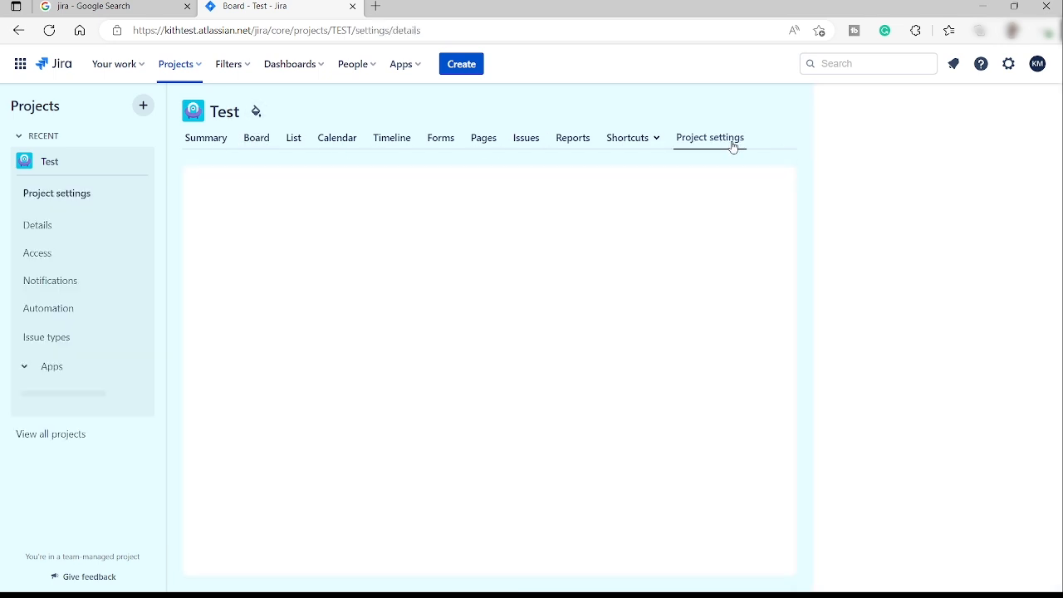
pyautogui.moveTo(541, 410); pyautogui.dragTo(461, 417)
pyautogui.press('BackSpace')
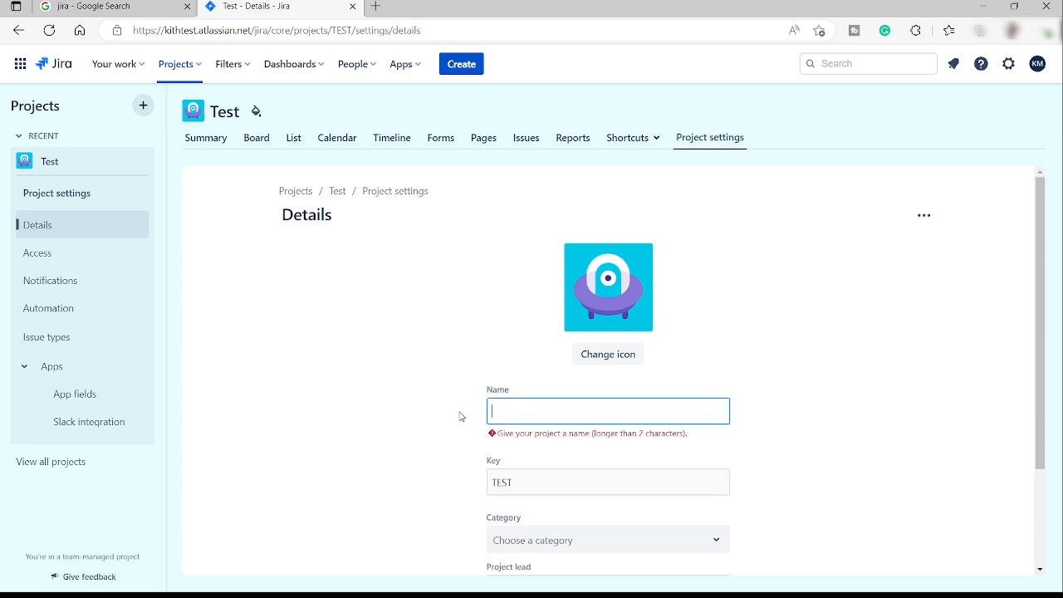
pyautogui.write('Support')
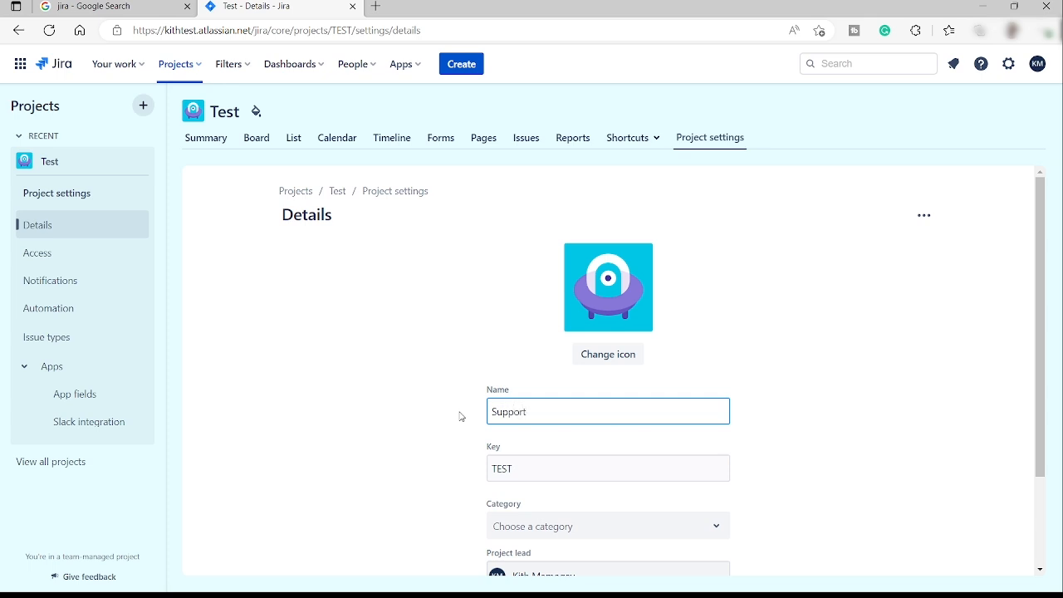
pyautogui.scroll(-2, 607, 451)
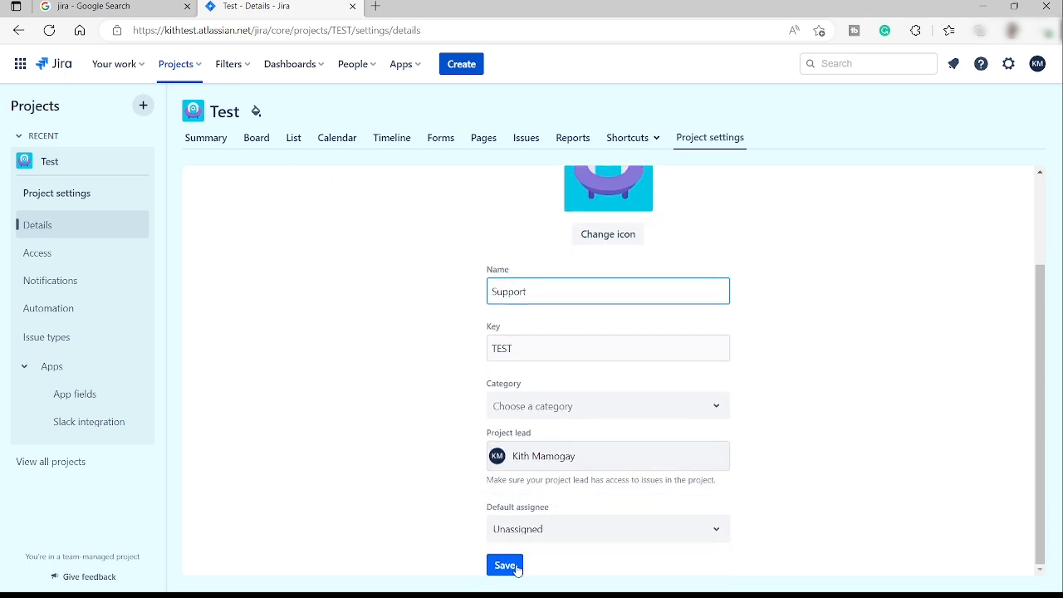
pyautogui.click(602, 528)
pyautogui.click(806, 480)
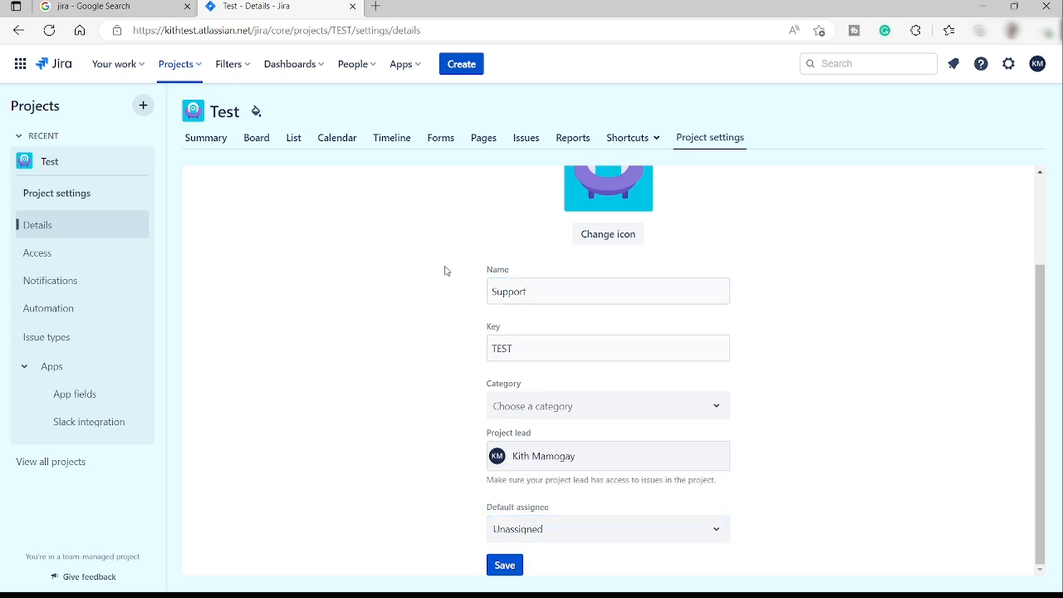
pyautogui.click(505, 564)
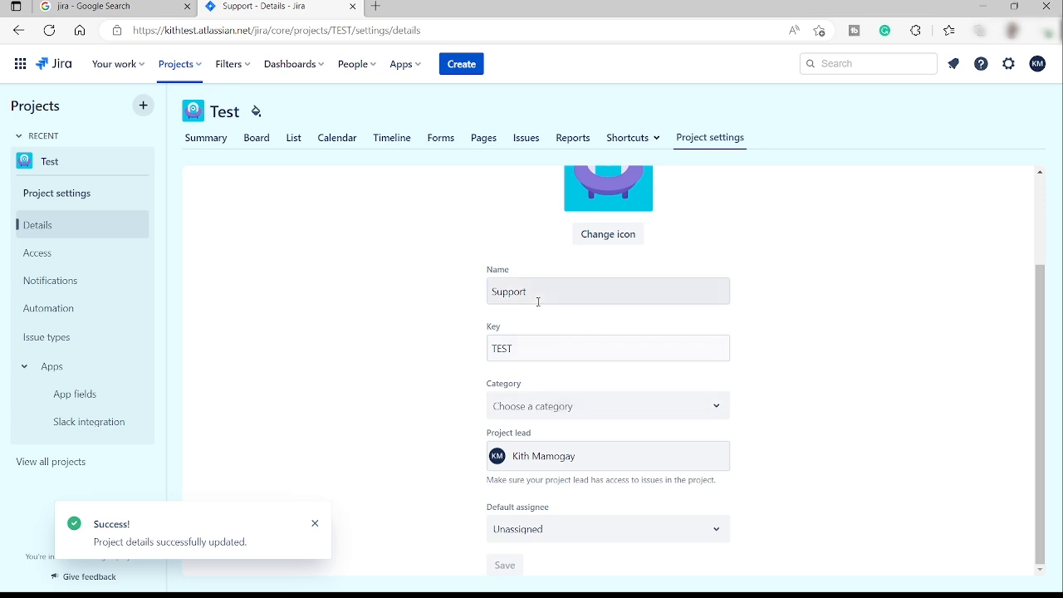
pyautogui.click(314, 524)
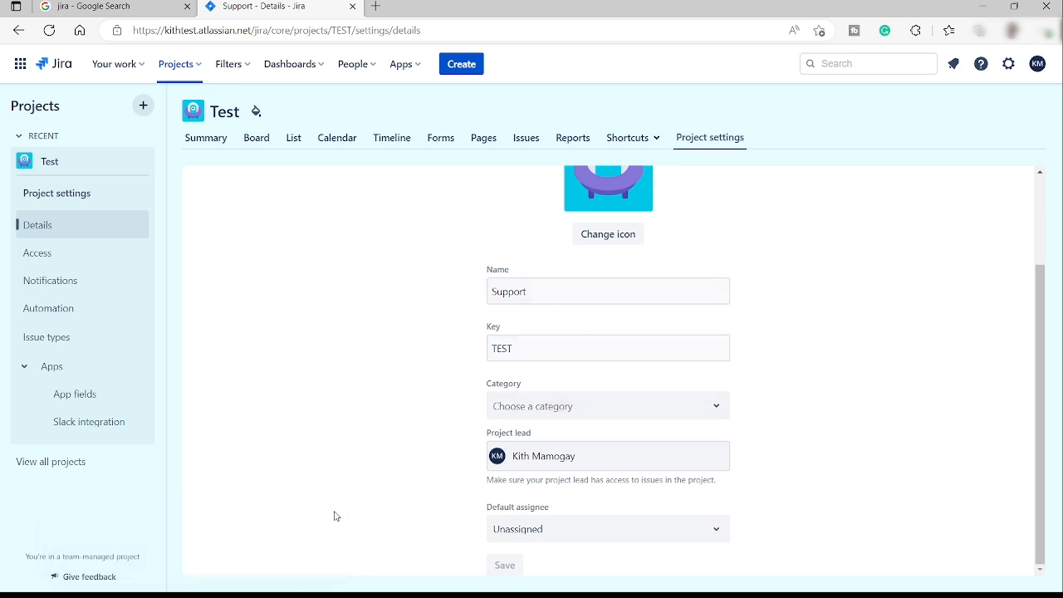
pyautogui.scroll(2, 334, 431)
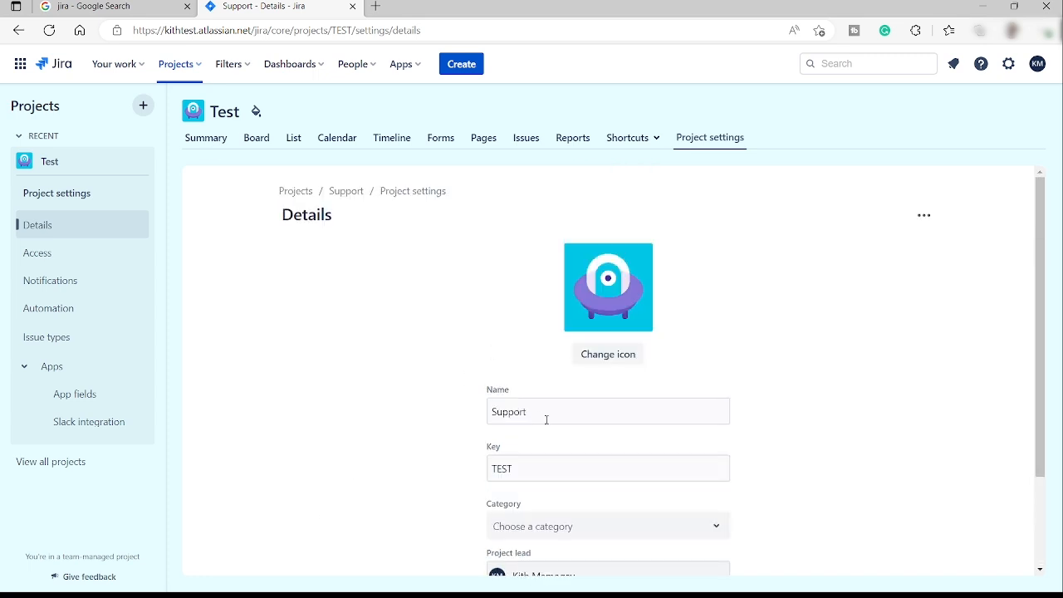
# Start creating another project and browse the Software development project templates
pyautogui.click(200, 65)
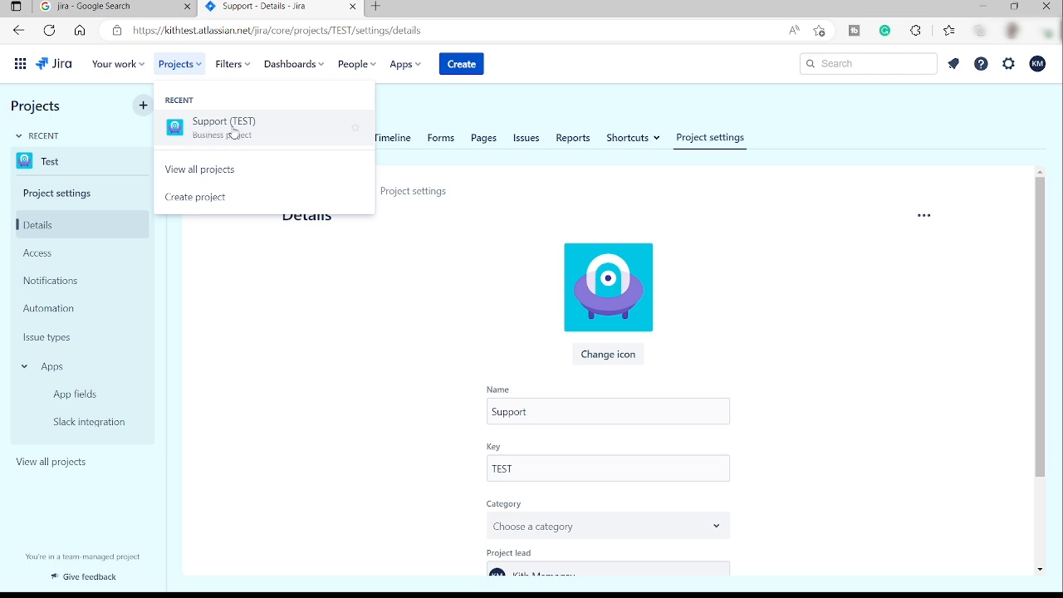
pyautogui.click(226, 208)
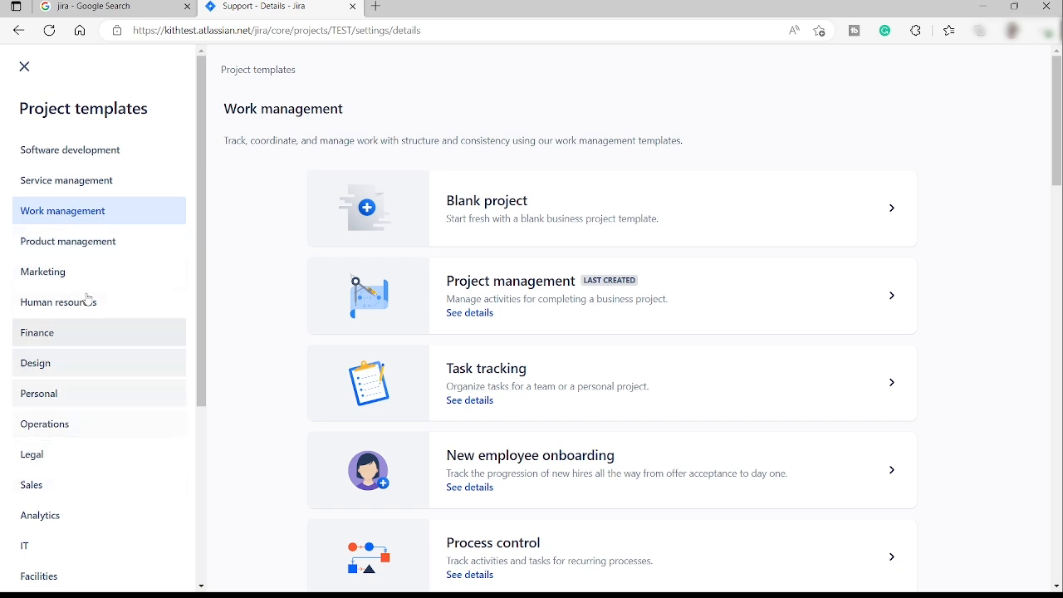
pyautogui.click(76, 158)
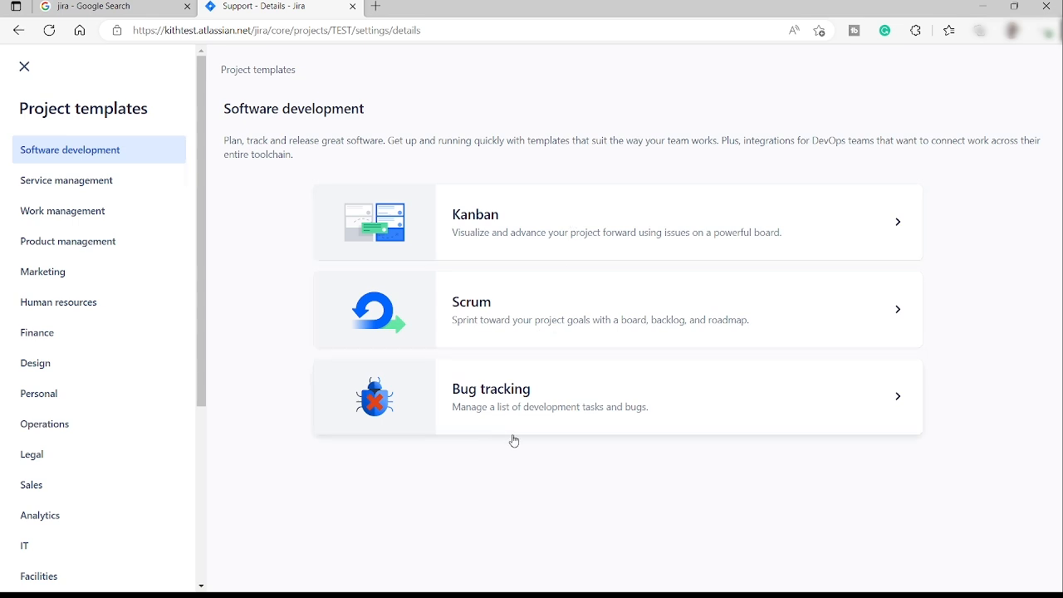
# Create a project named Developer with the key DEV from the Bug tracking template
pyautogui.click(772, 406)
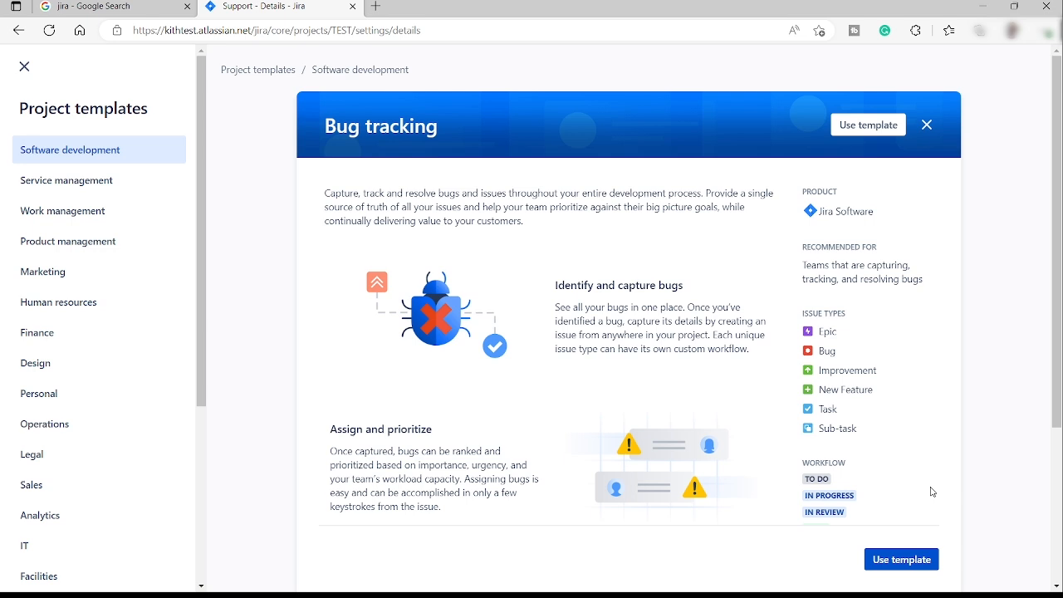
pyautogui.click(905, 563)
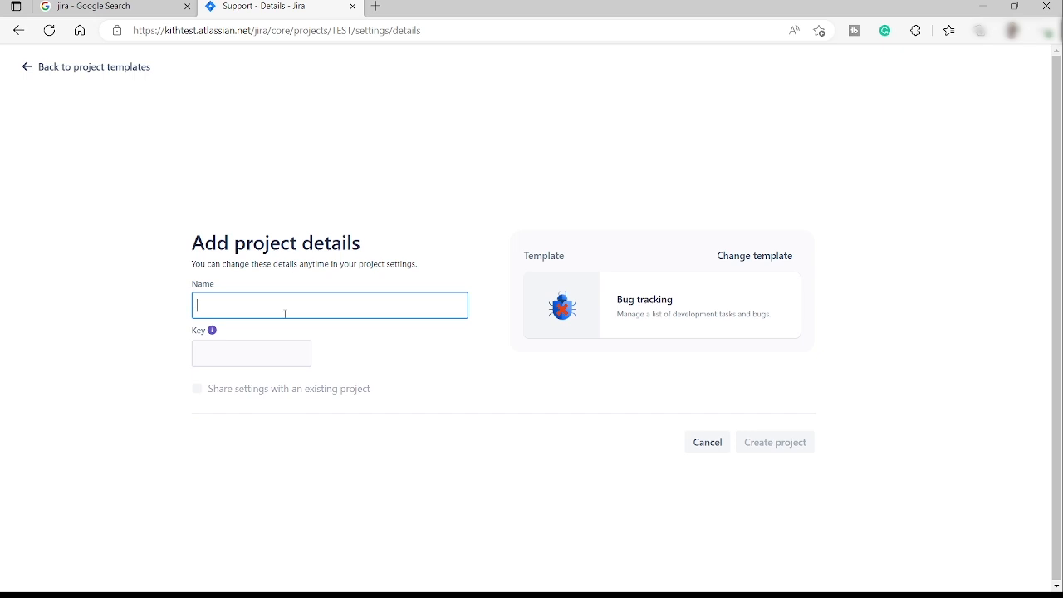
pyautogui.write('O')
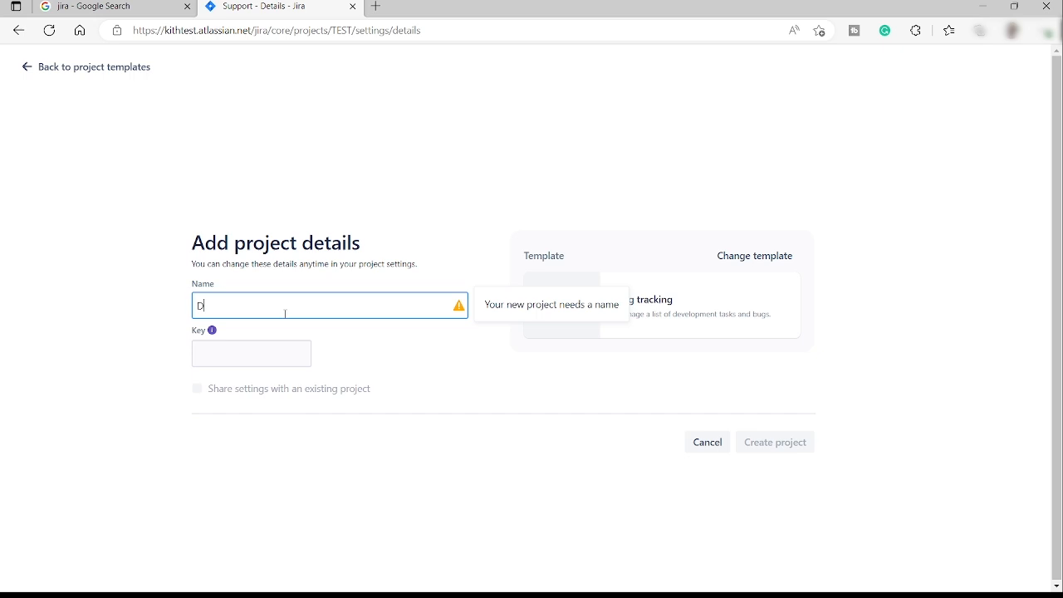
pyautogui.write('Developer')
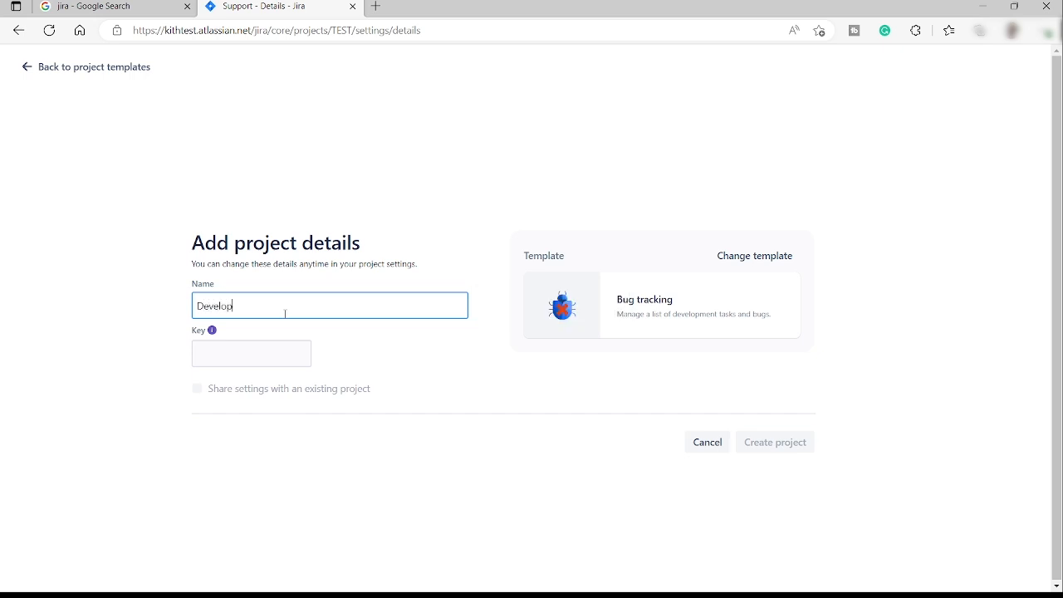
pyautogui.click(267, 360)
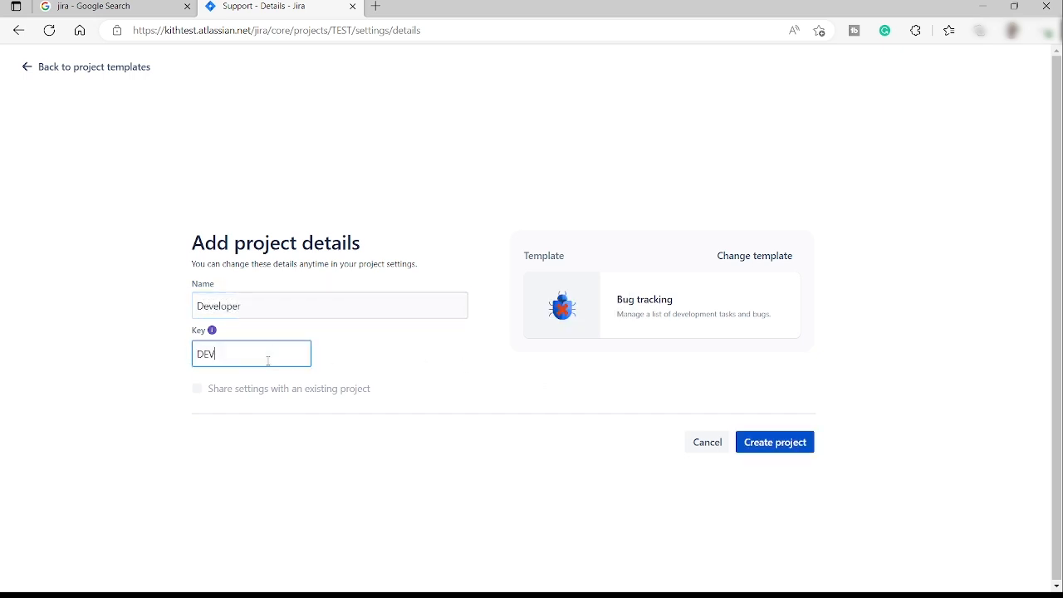
pyautogui.click(782, 446)
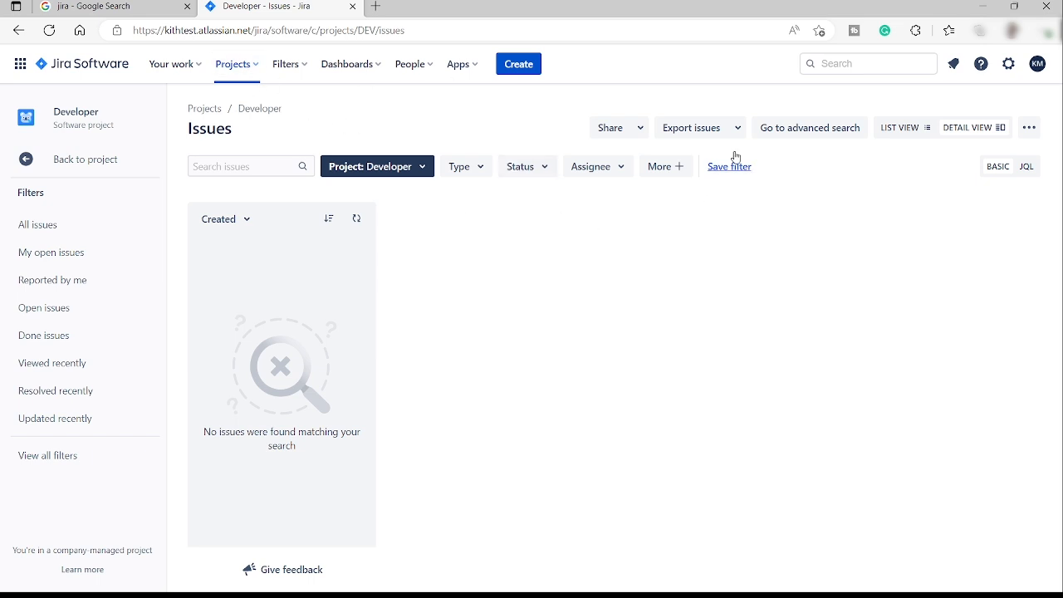
# Check the Assignee filter choices for the Developer project's issues and switch to the Support project's board
pyautogui.click(609, 171)
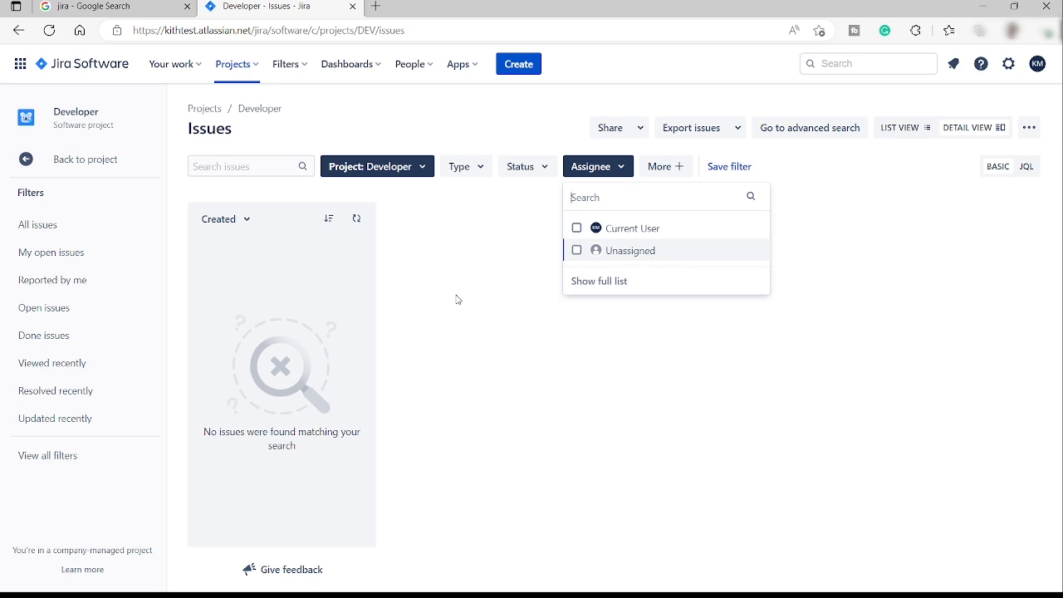
pyautogui.click(239, 66)
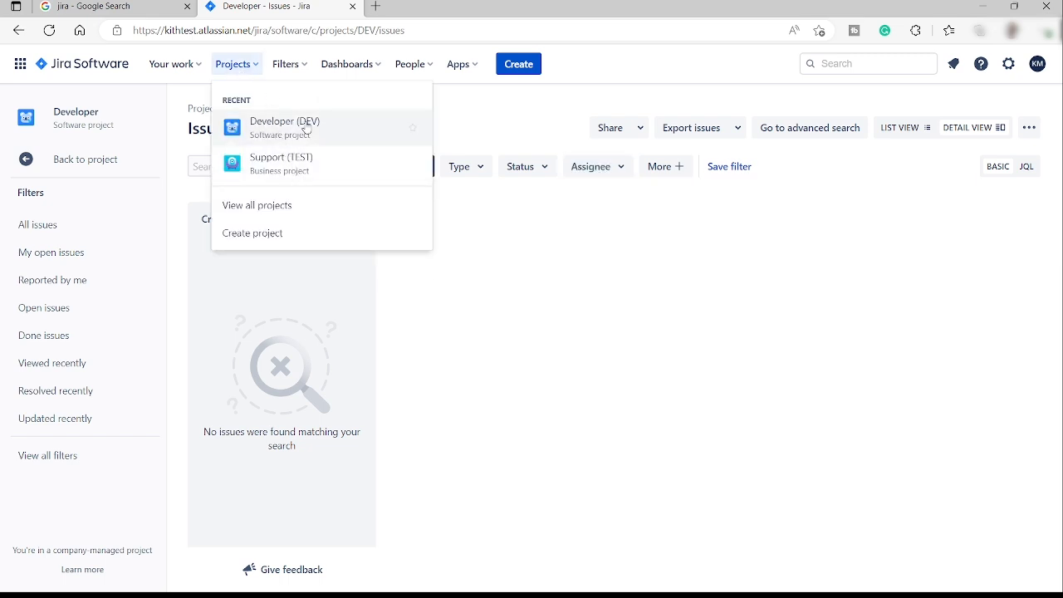
pyautogui.click(308, 173)
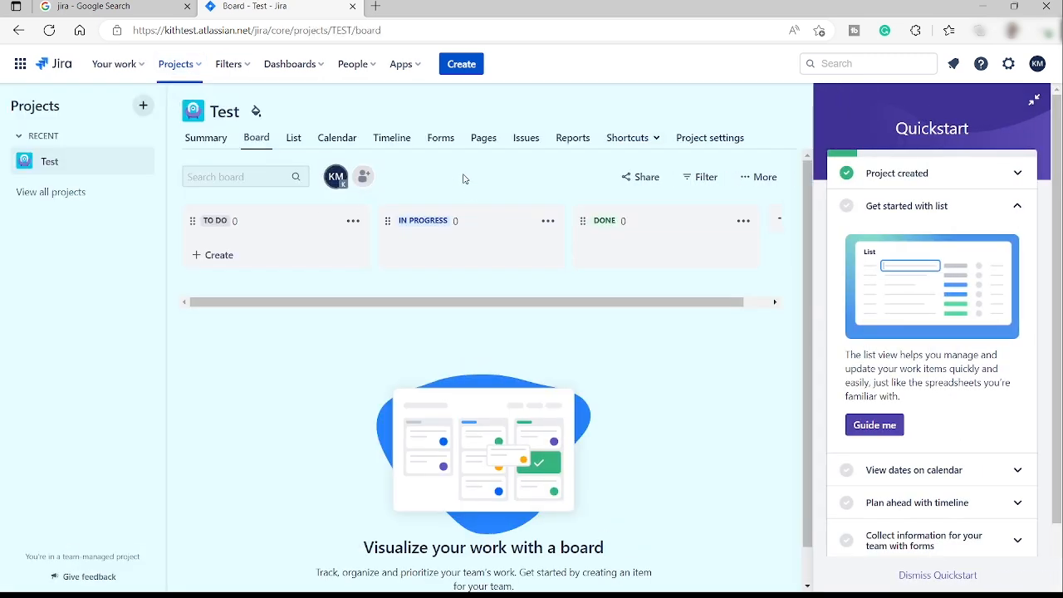
# Draft a Task issue in the Support project with the summary "Issue 1" and the description "this sample"
pyautogui.click(466, 68)
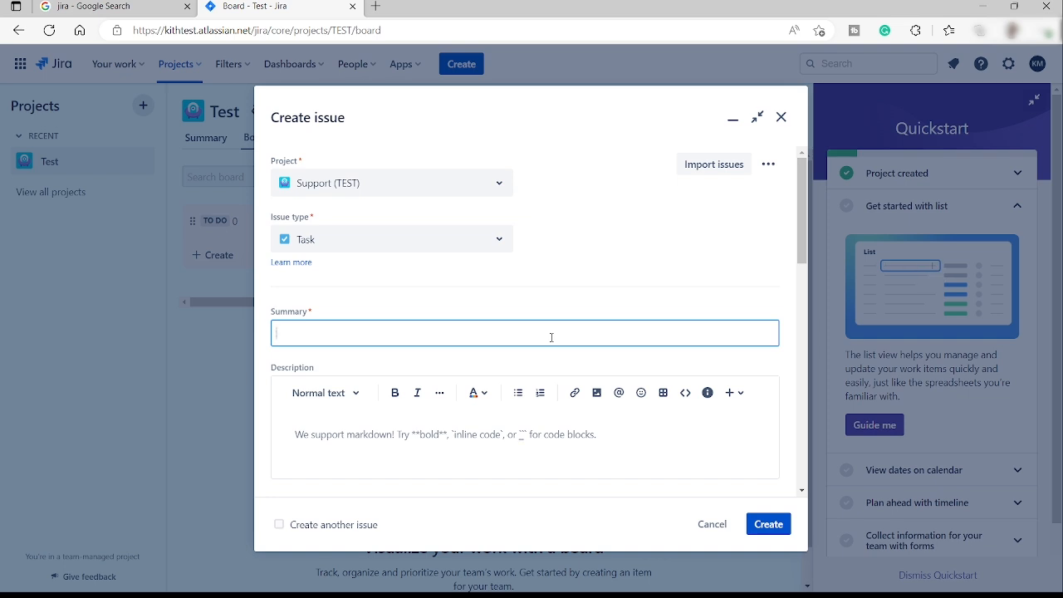
pyautogui.write('Issue 1')
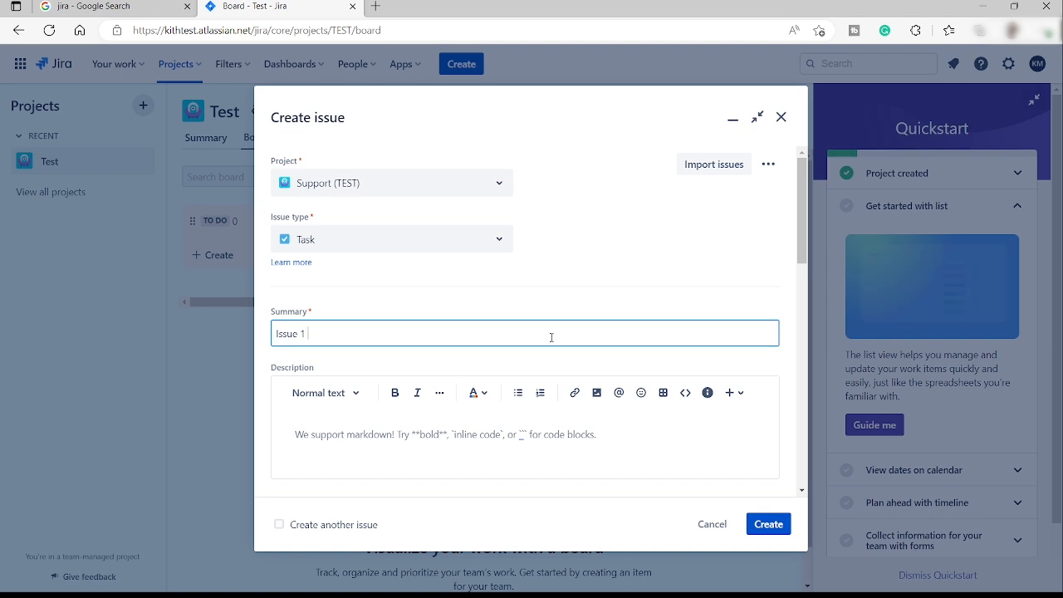
pyautogui.click(365, 428)
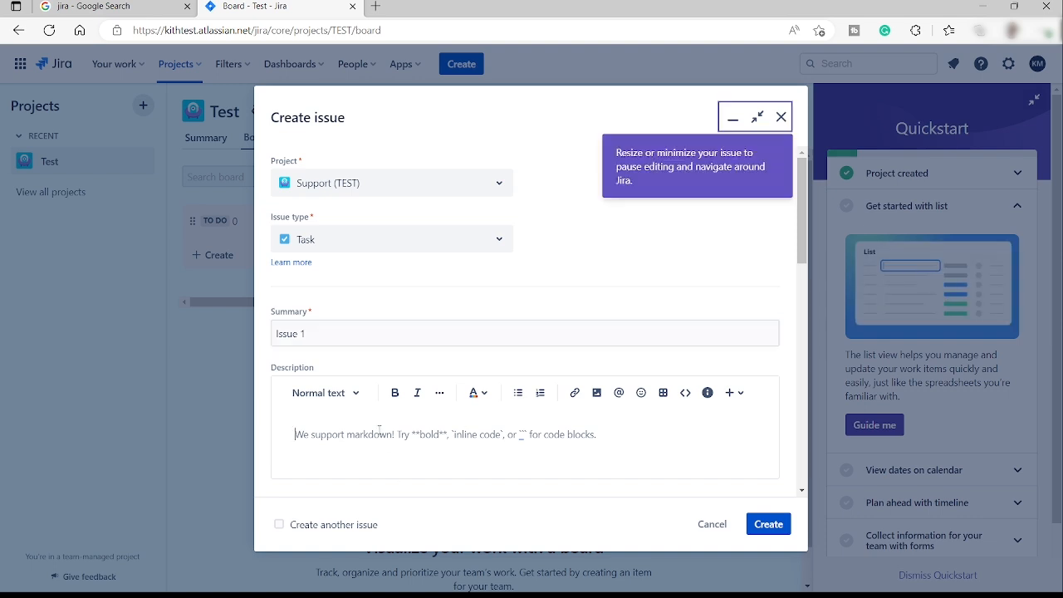
pyautogui.scroll(-2, 339, 365)
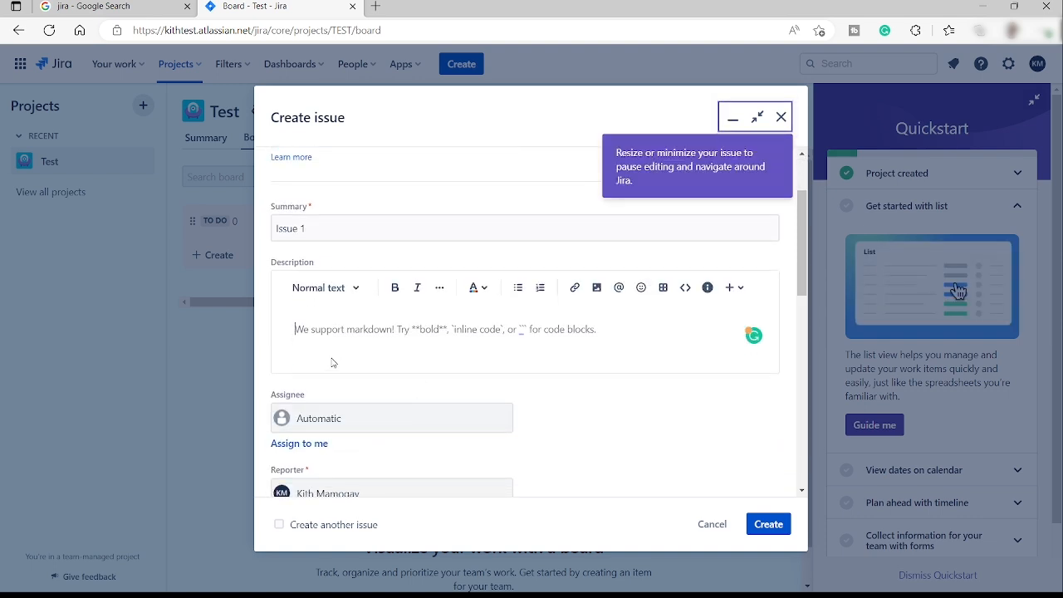
pyautogui.write('this sample')
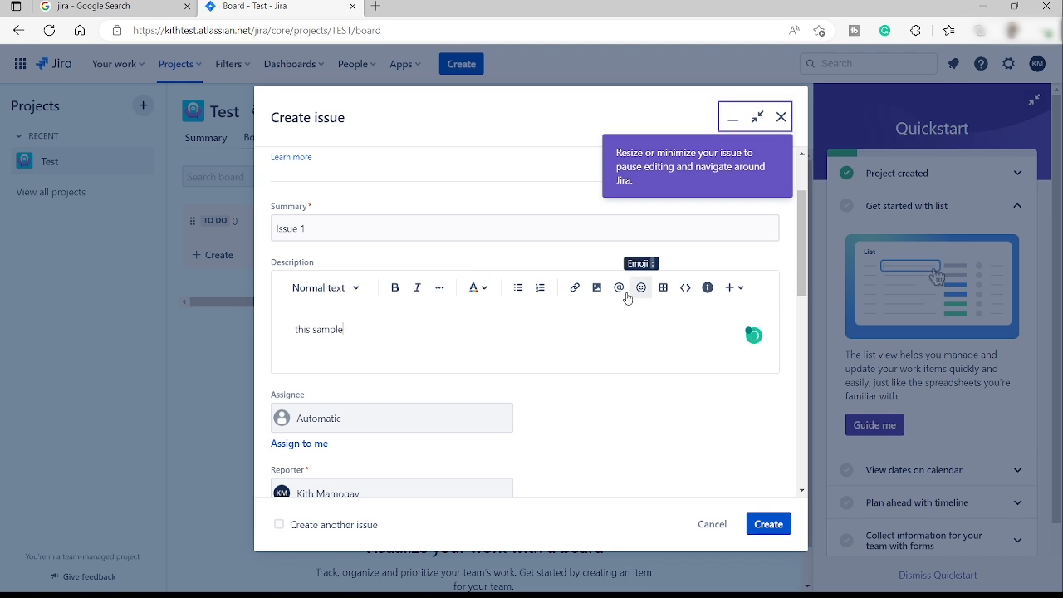
pyautogui.scroll(-1, 432, 337)
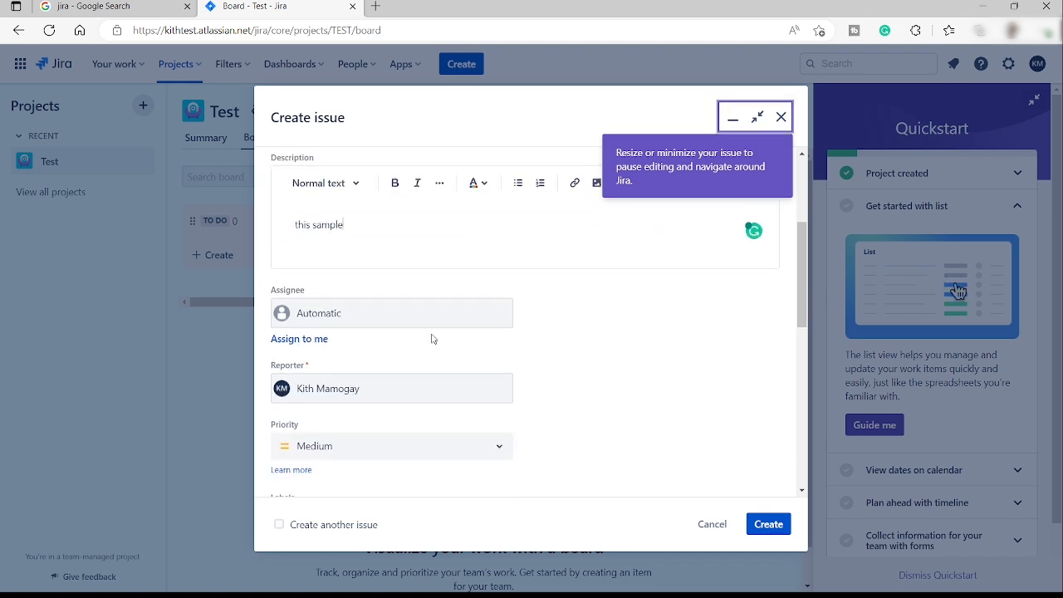
# Examine the available Assignee and Priority choices for the new issue
pyautogui.click(369, 316)
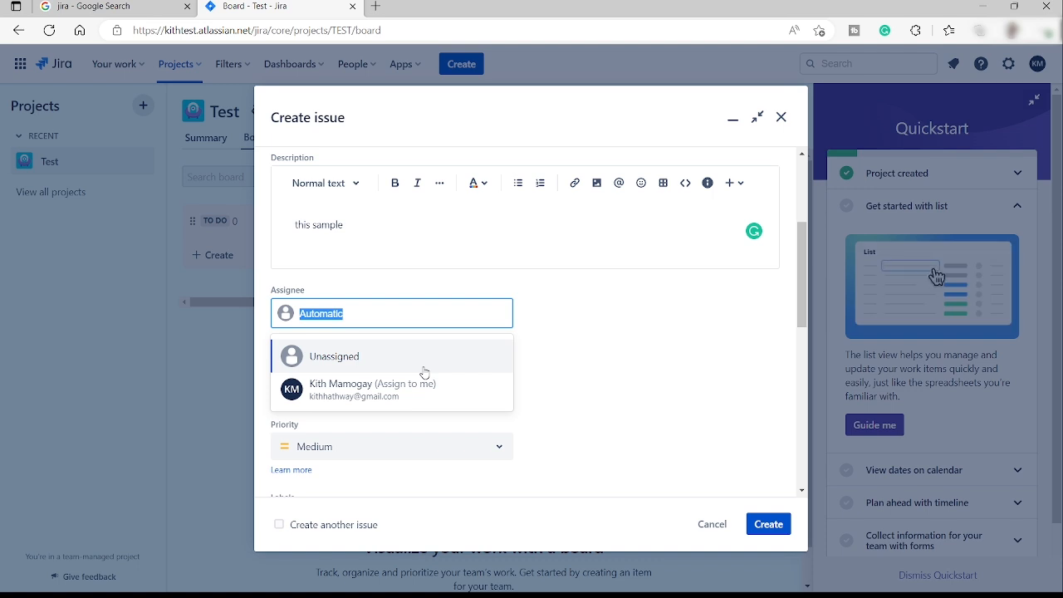
pyautogui.click(591, 393)
pyautogui.scroll(-1, 565, 340)
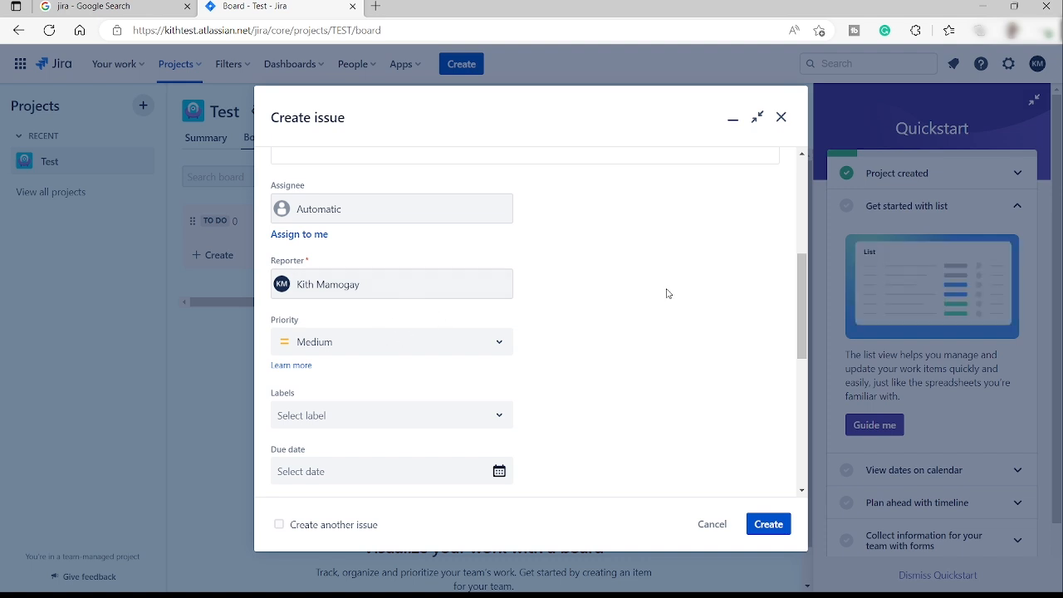
pyautogui.click(429, 347)
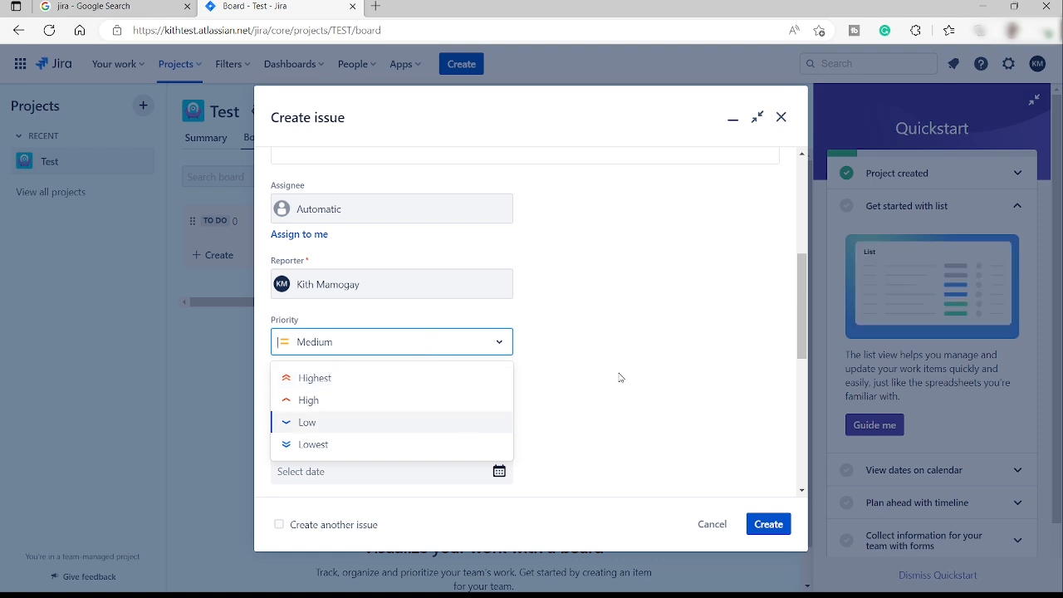
pyautogui.scroll(-1, 397, 364)
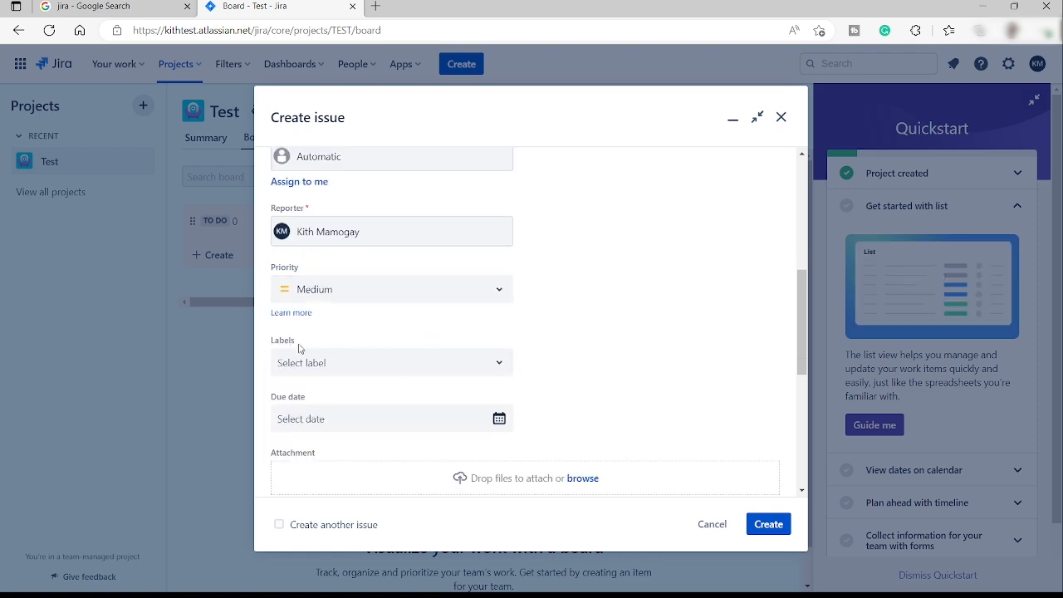
# Examine the new issue's label, date, attachment, estimate, category and linked-issue fields, and cancel the issue
pyautogui.scroll(-2, 296, 349)
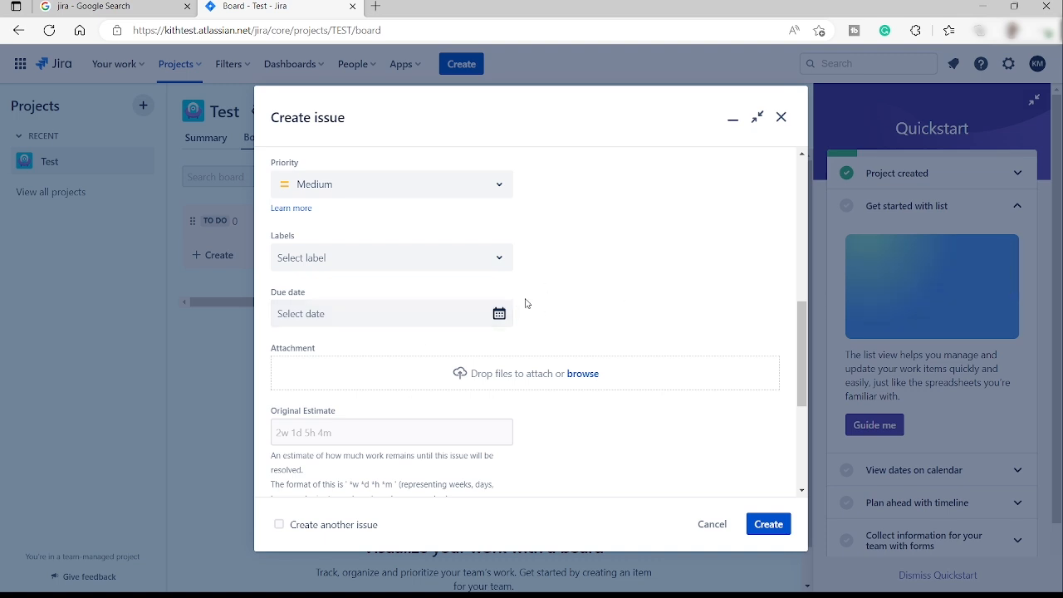
pyautogui.scroll(3, 526, 301)
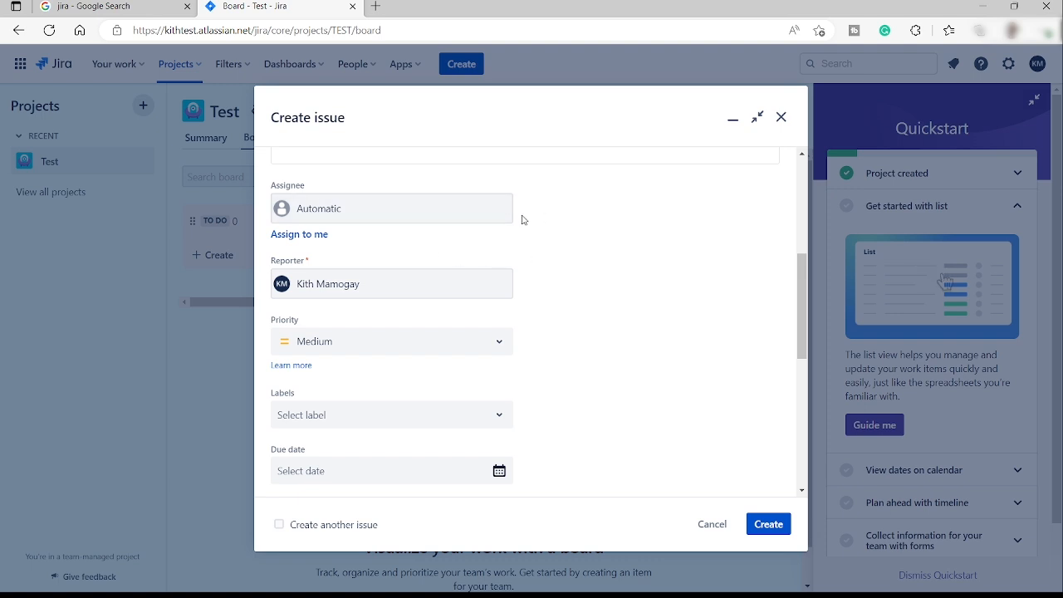
pyautogui.scroll(-2, 537, 239)
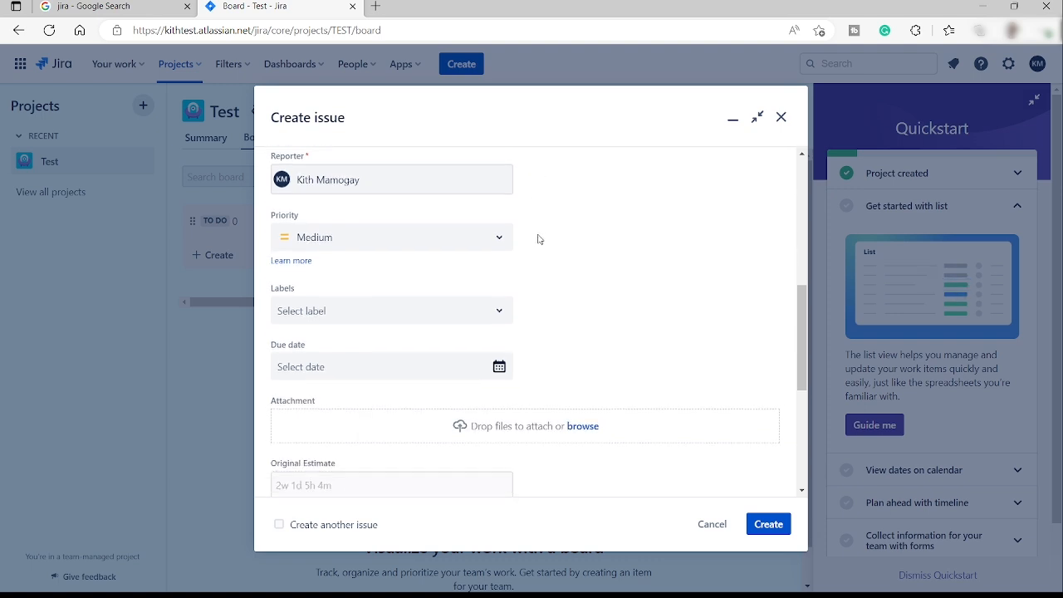
pyautogui.scroll(-1, 537, 239)
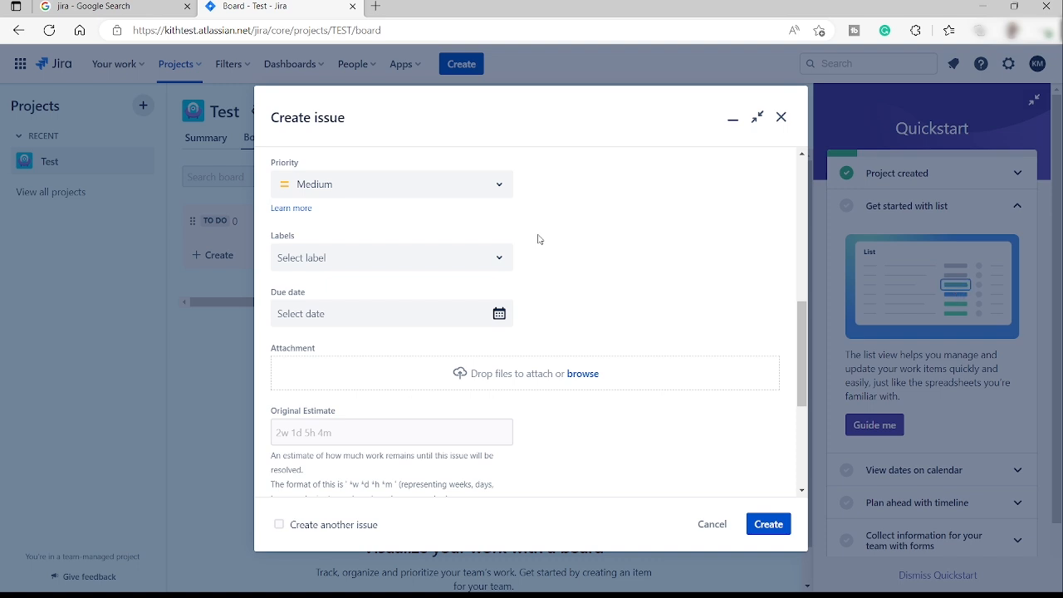
pyautogui.scroll(-2, 537, 239)
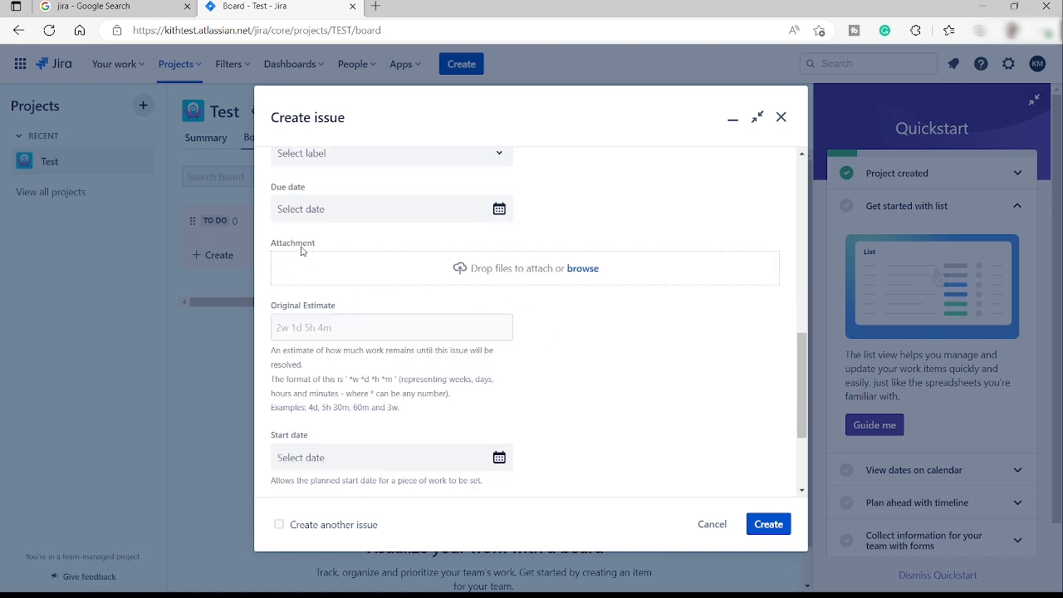
pyautogui.scroll(-2, 382, 253)
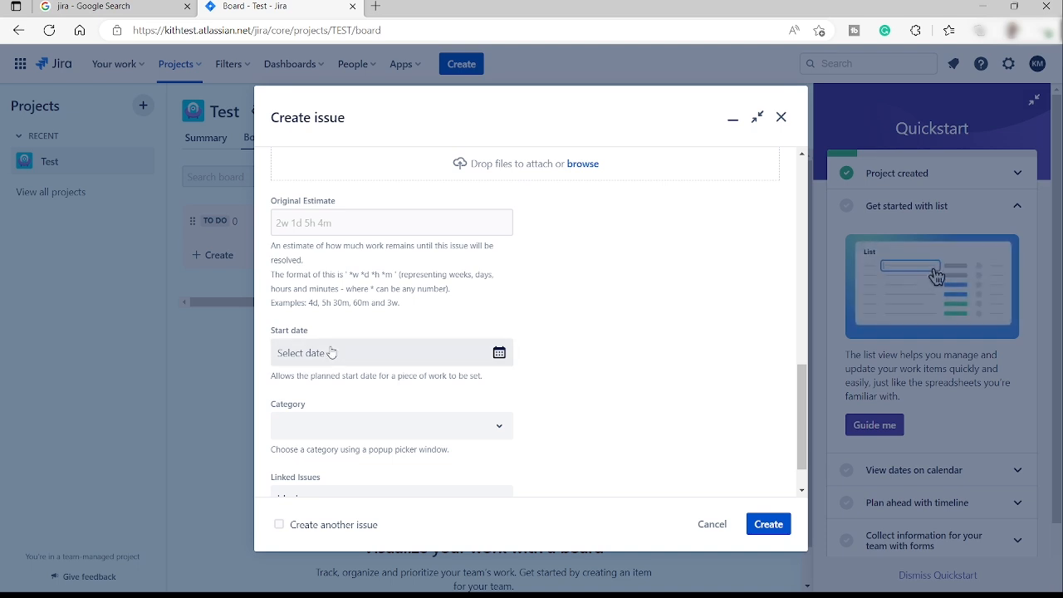
pyautogui.scroll(-1, 366, 366)
pyautogui.click(419, 384)
pyautogui.click(575, 384)
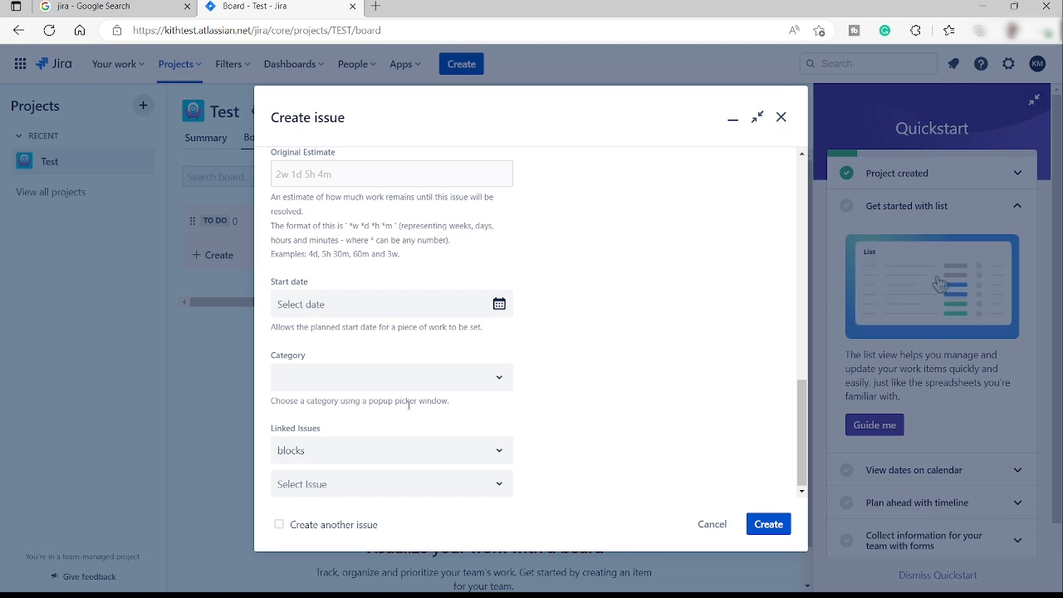
pyautogui.scroll(15, 619, 383)
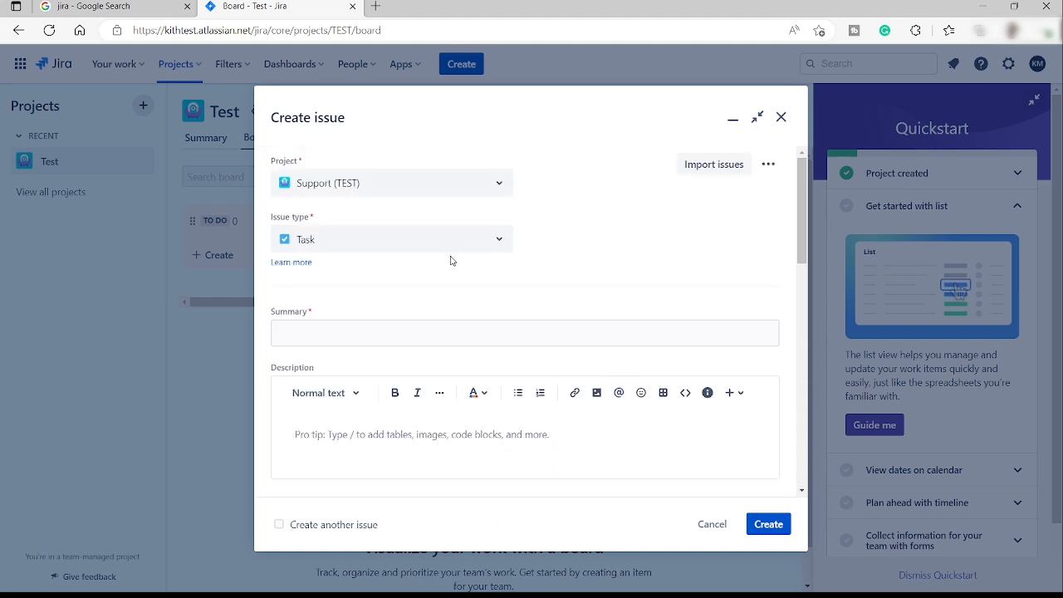
pyautogui.scroll(-5, 489, 261)
pyautogui.scroll(-5, 489, 261)
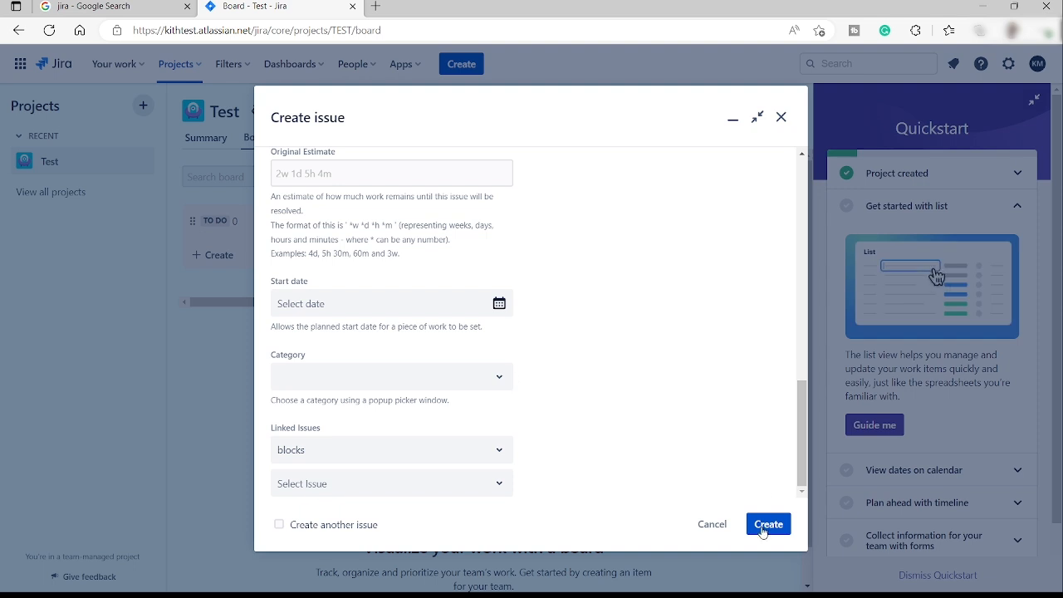
pyautogui.click(710, 526)
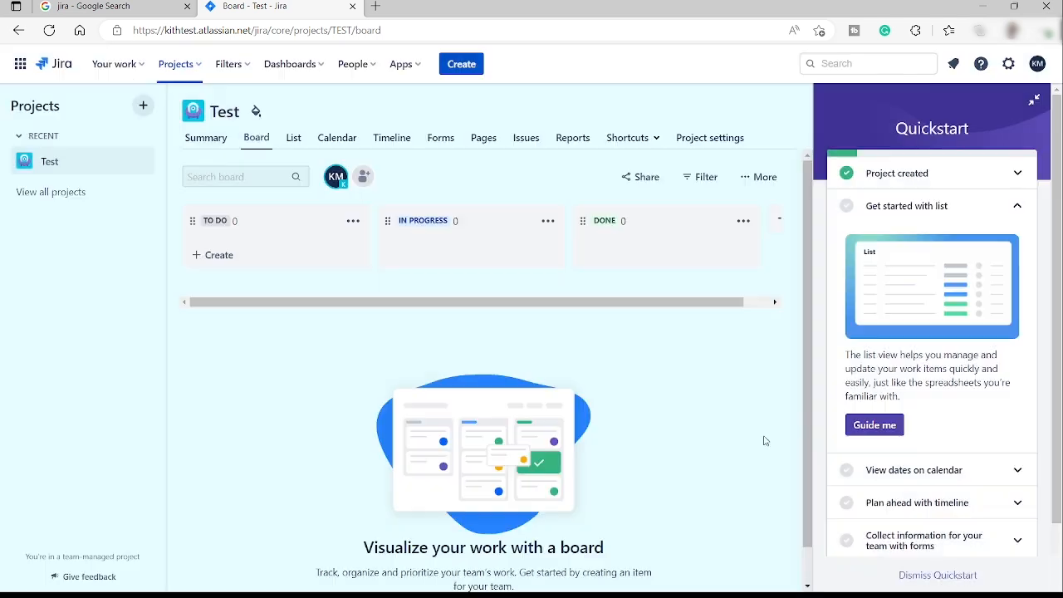
# In the Support project's issue type settings, move the Task type's Assignee context field below Priority
pyautogui.click(720, 143)
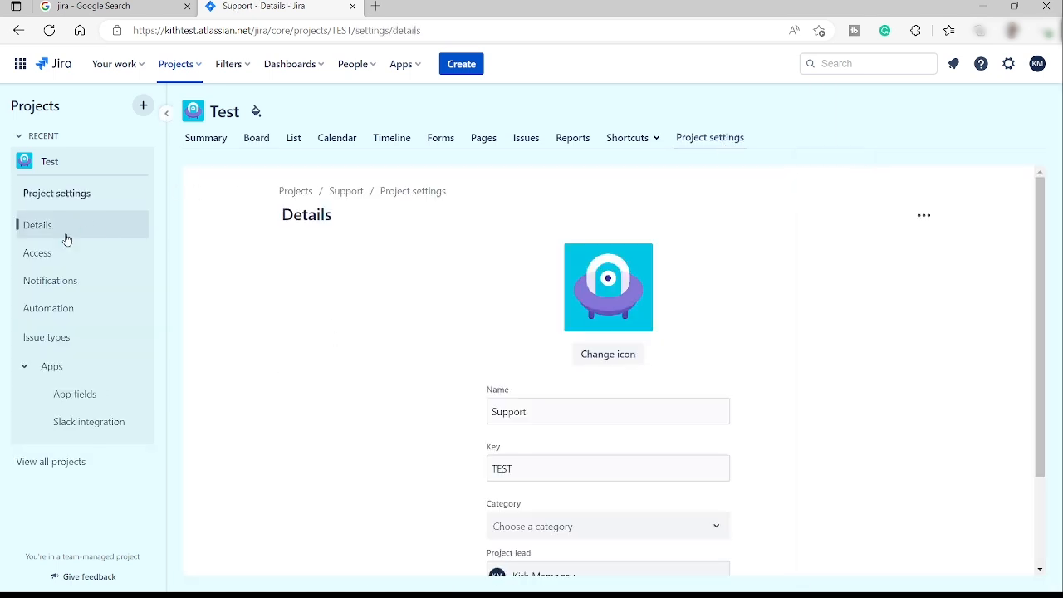
pyautogui.click(53, 337)
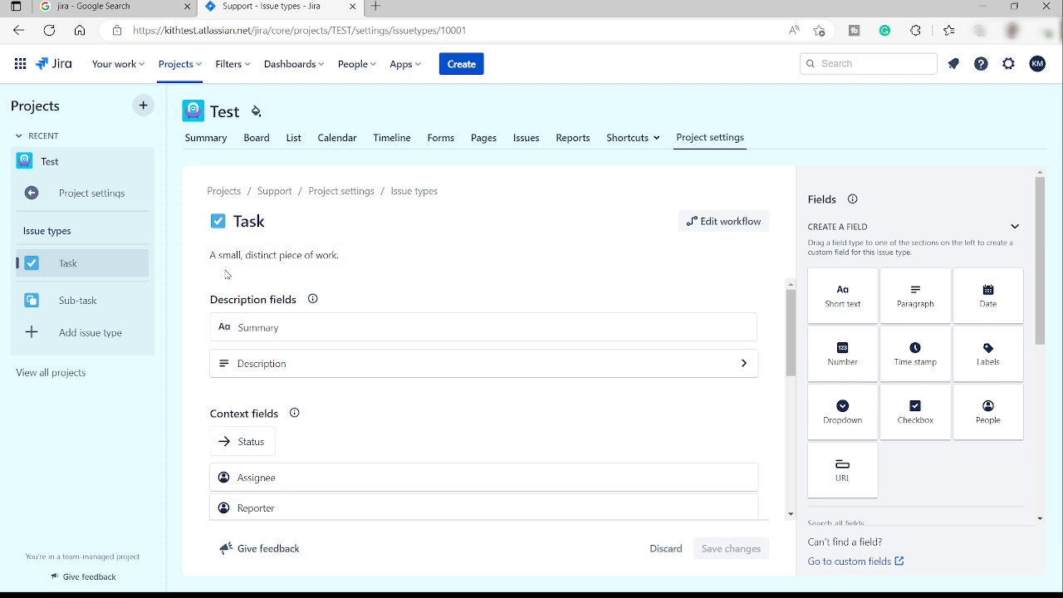
pyautogui.scroll(-1, 417, 342)
pyautogui.scroll(-2, 415, 341)
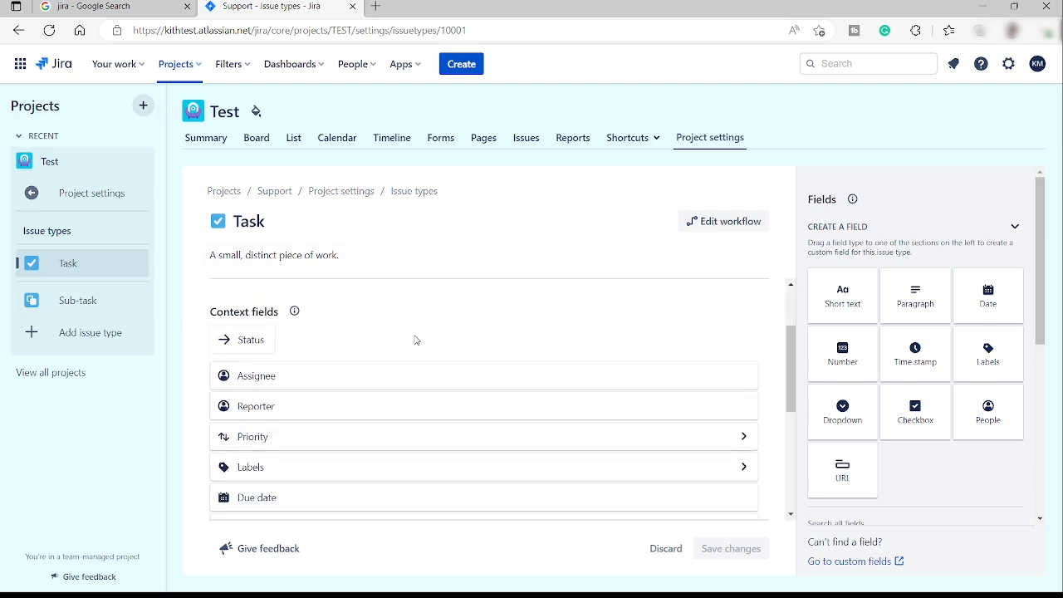
pyautogui.scroll(2, 390, 348)
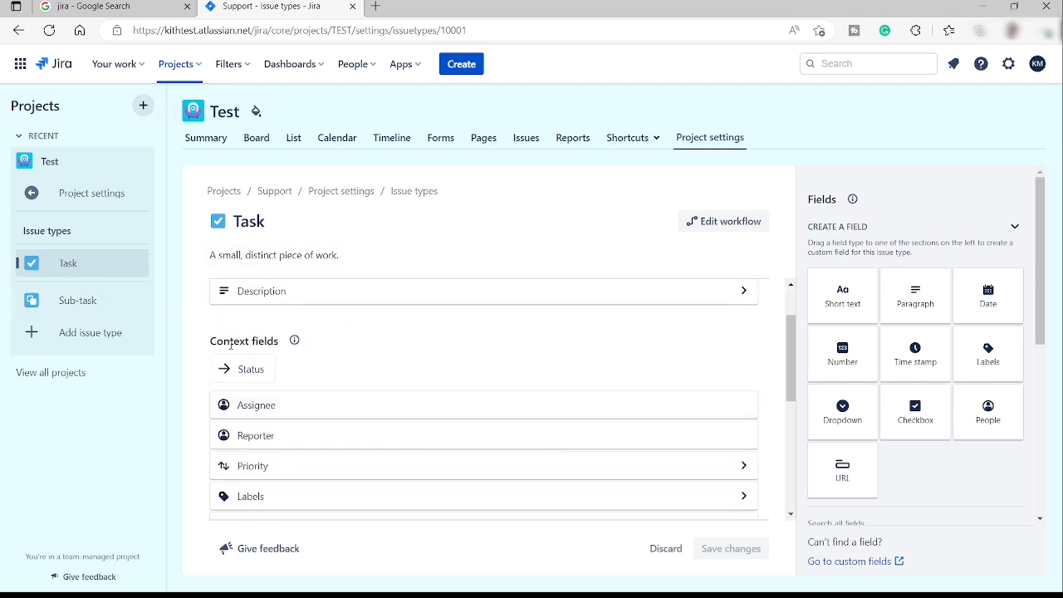
pyautogui.scroll(-2, 370, 465)
pyautogui.scroll(1, 373, 462)
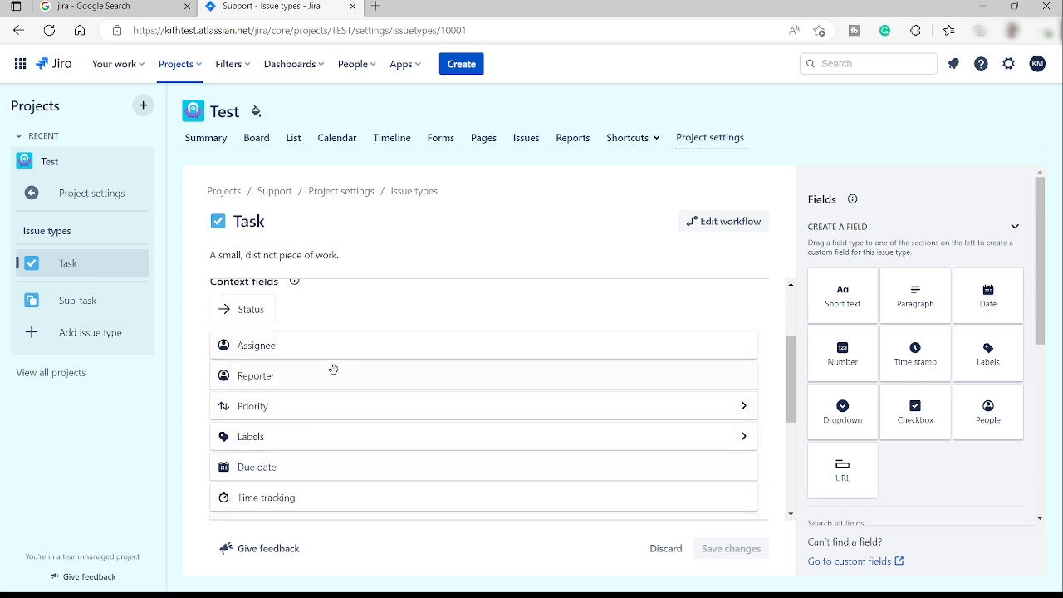
pyautogui.moveTo(306, 347)
pyautogui.moveTo(306, 347); pyautogui.dragTo(328, 405)
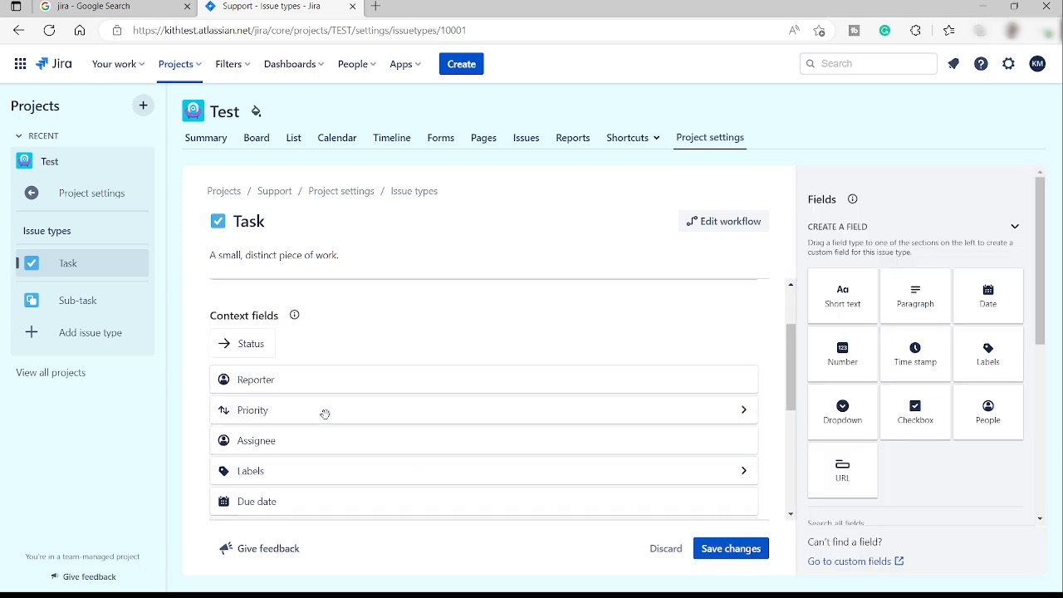
pyautogui.scroll(2, 325, 414)
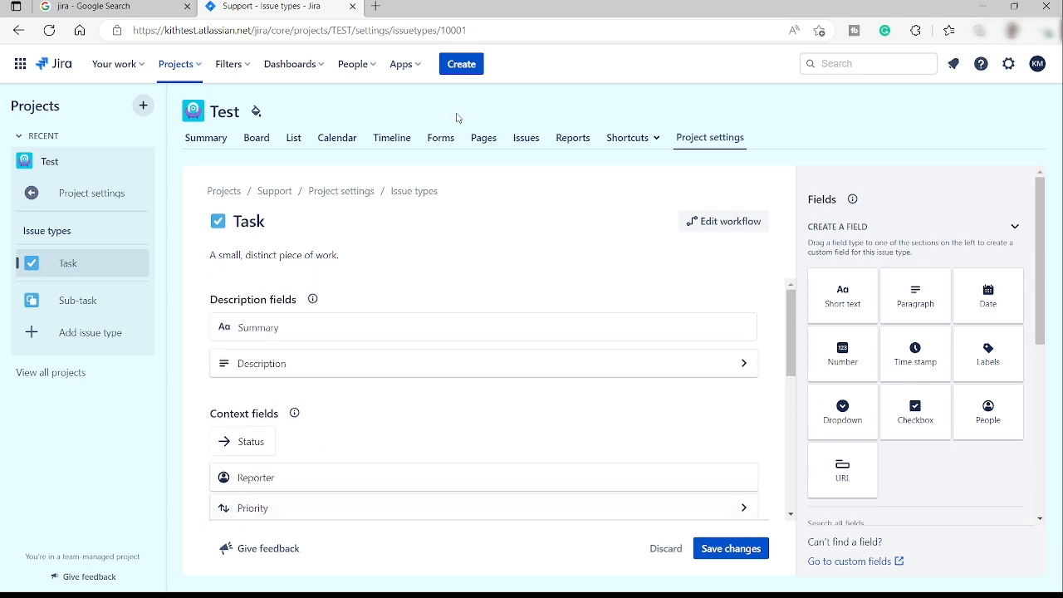
# Review the assigned and recently viewed work and open the Your Work page
pyautogui.click(135, 68)
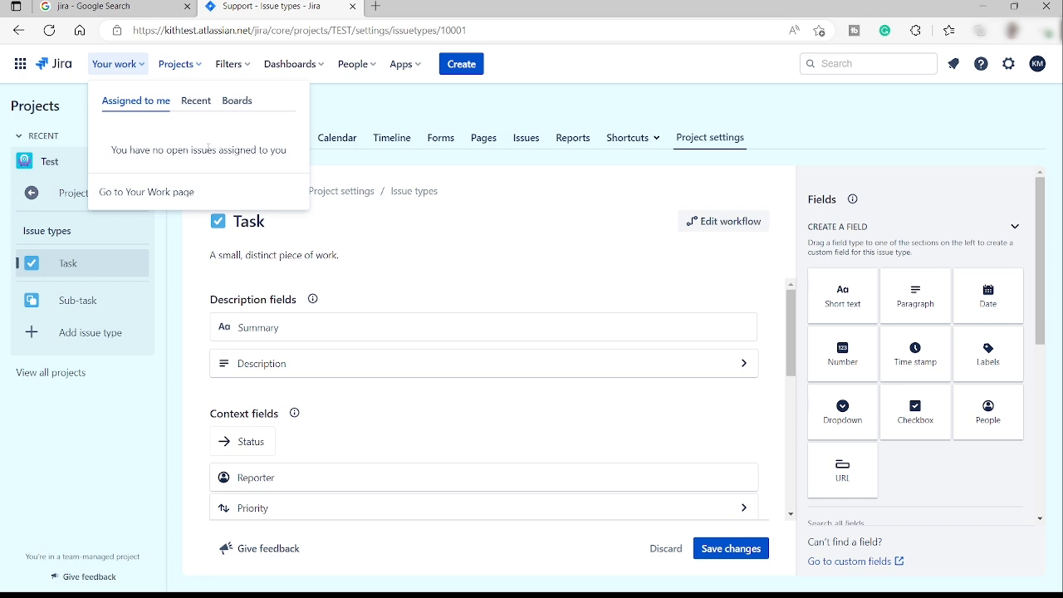
pyautogui.click(186, 103)
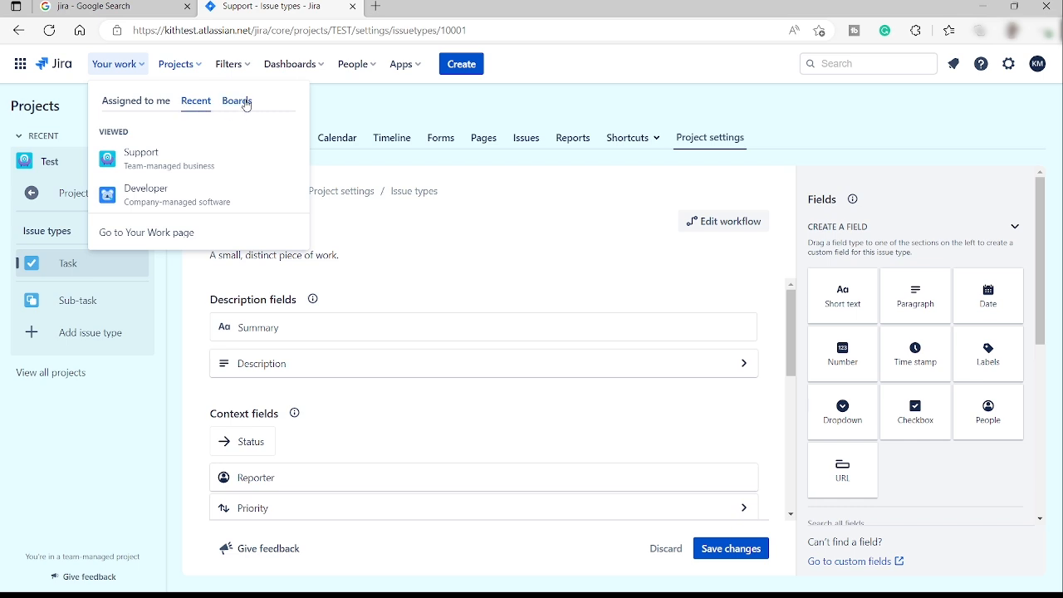
pyautogui.click(112, 233)
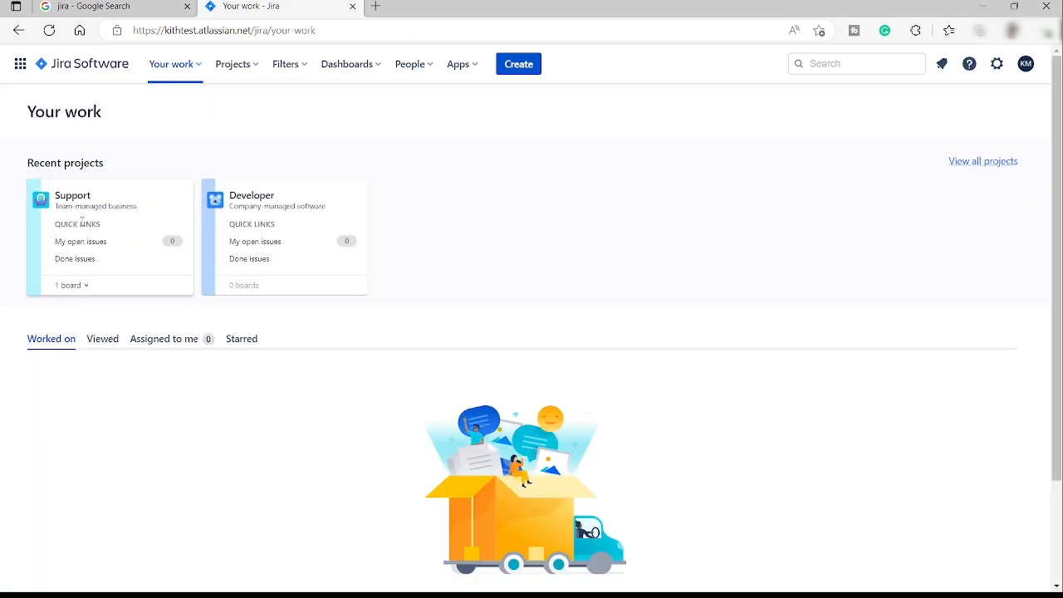